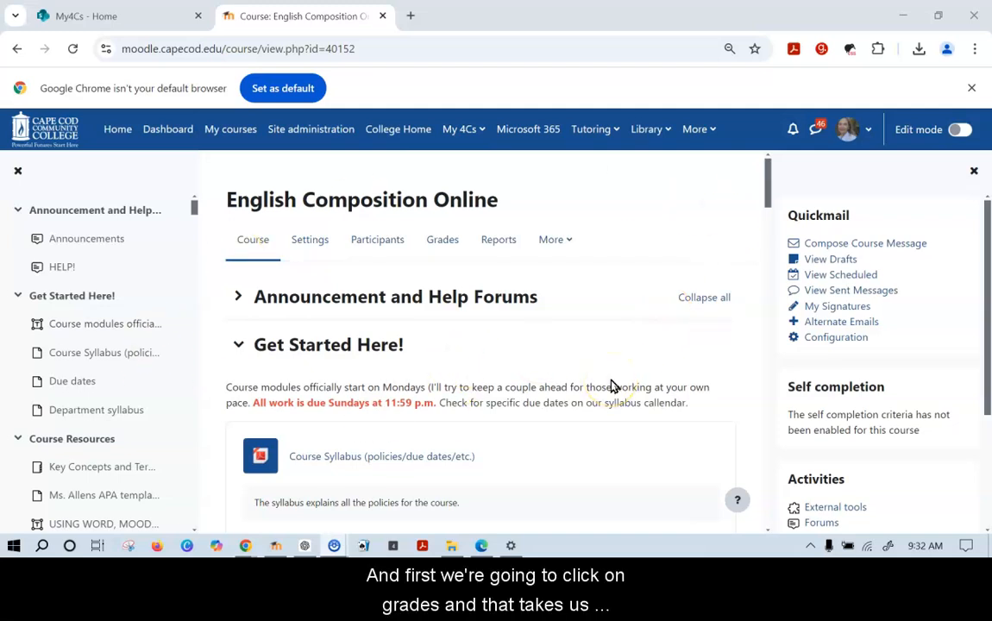
Open Gradebook setup for English Composition Online and review its categories, such as Essay 1 at 15.0
{"action": "left_click", "coordinate": [449, 243]}
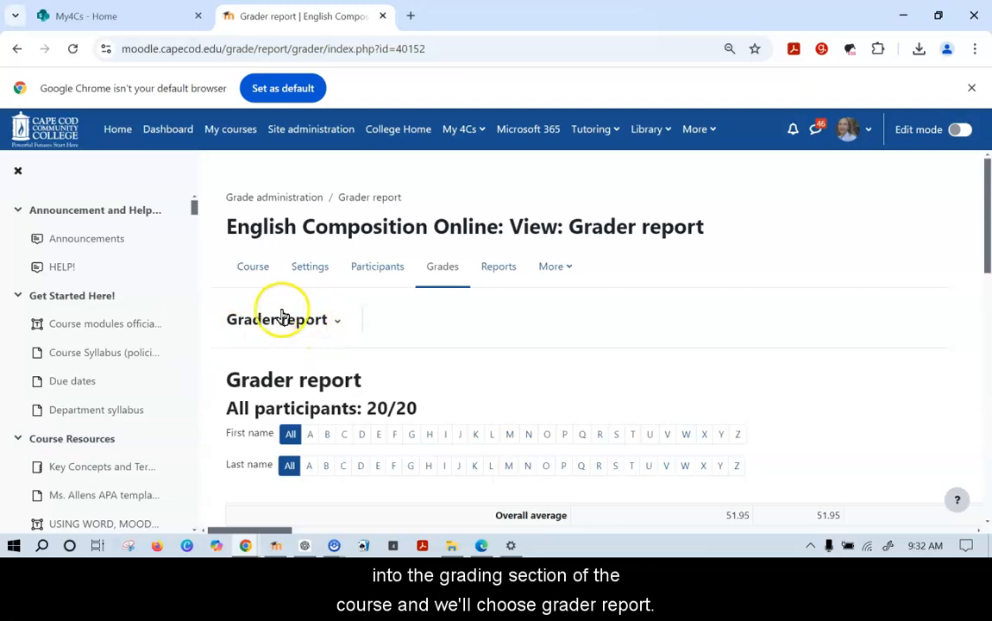
{"action": "left_click", "coordinate": [337, 322]}
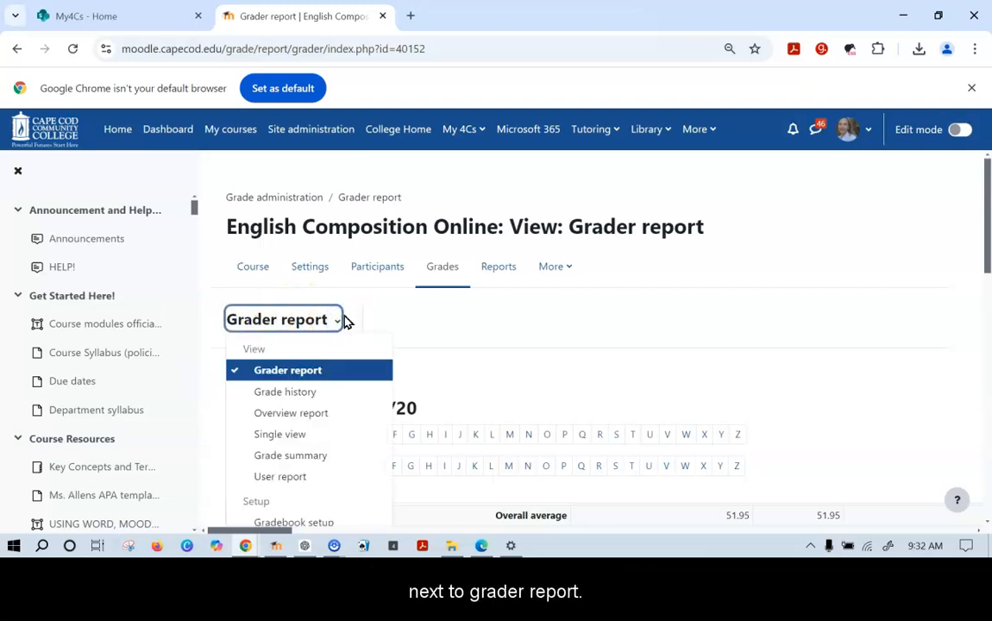
{"action": "left_click", "coordinate": [302, 524]}
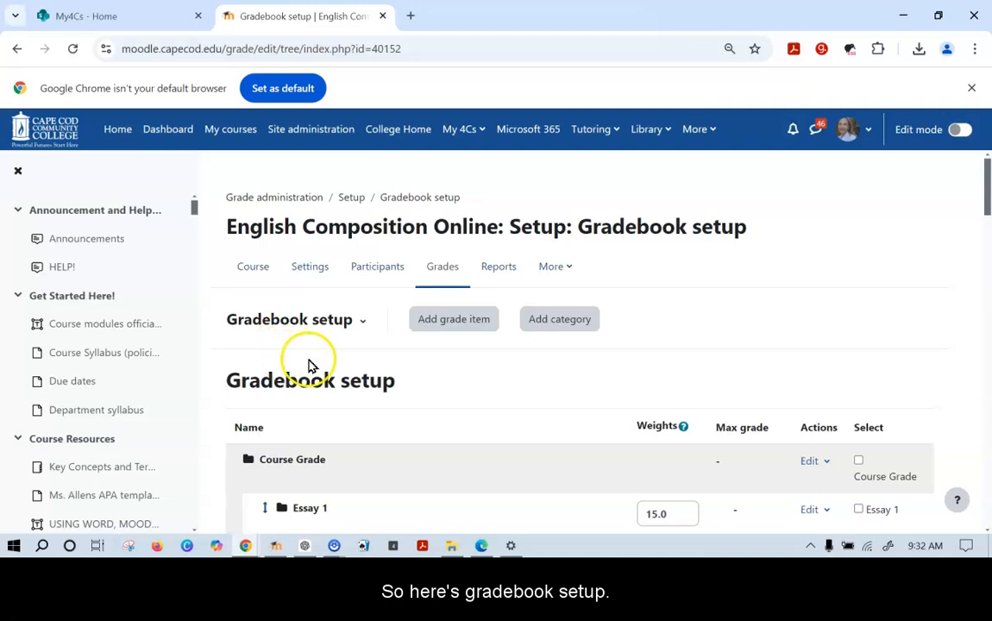
{"action": "scroll", "coordinate": [417, 430], "scroll_direction": "down", "scroll_amount": 4}
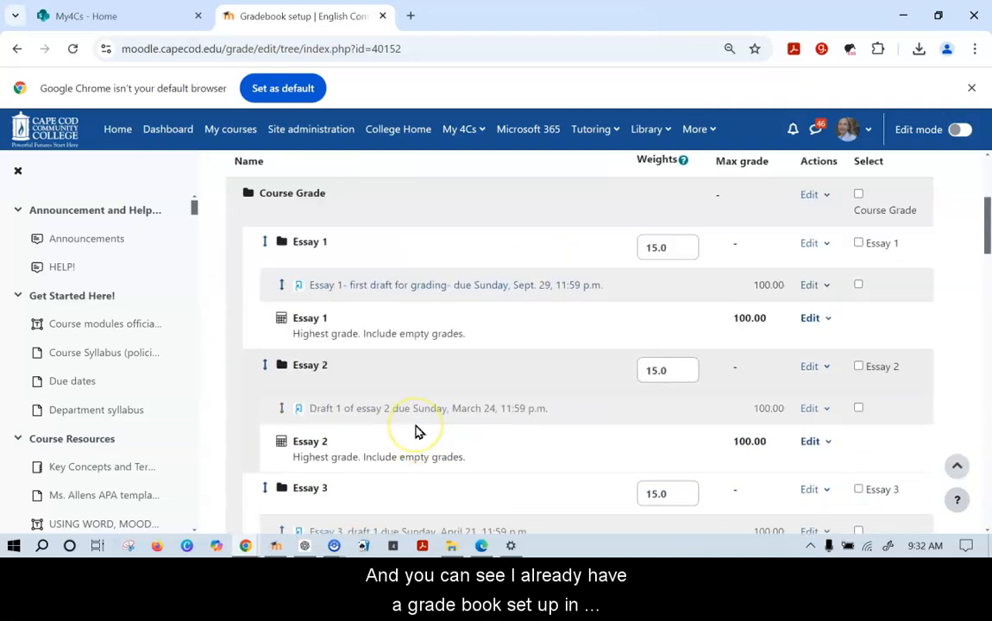
{"action": "scroll", "coordinate": [416, 430], "scroll_direction": "down", "scroll_amount": 10}
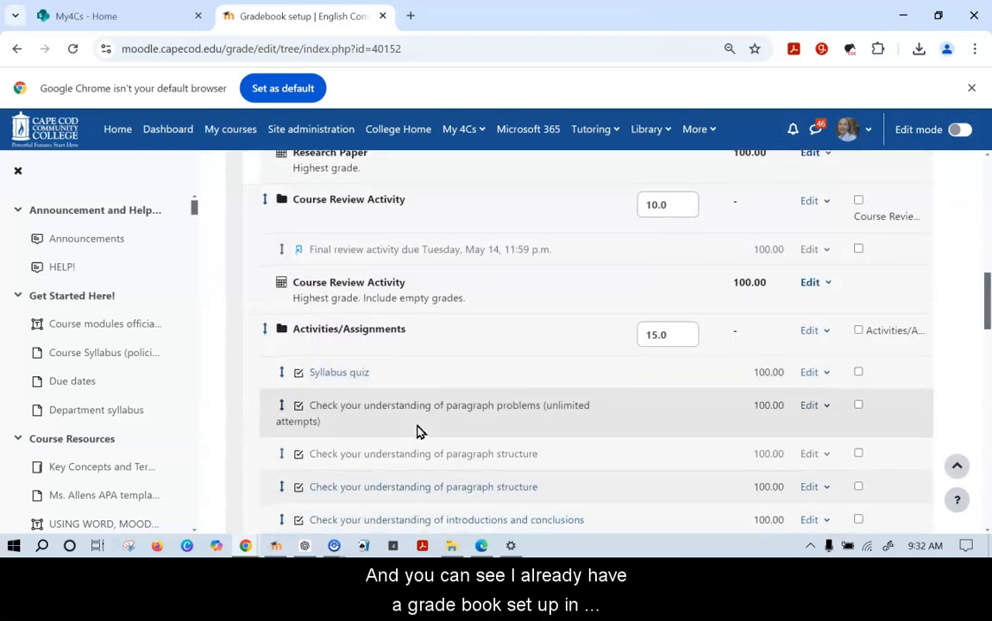
{"action": "scroll", "coordinate": [416, 431], "scroll_direction": "down", "scroll_amount": 10}
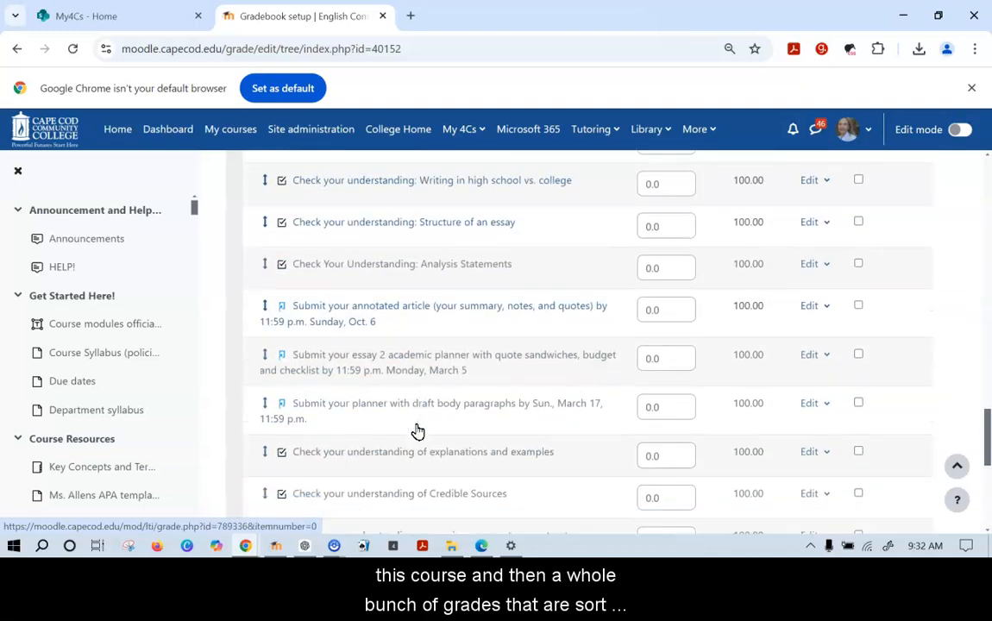
{"action": "scroll", "coordinate": [416, 431], "scroll_direction": "up", "scroll_amount": 15}
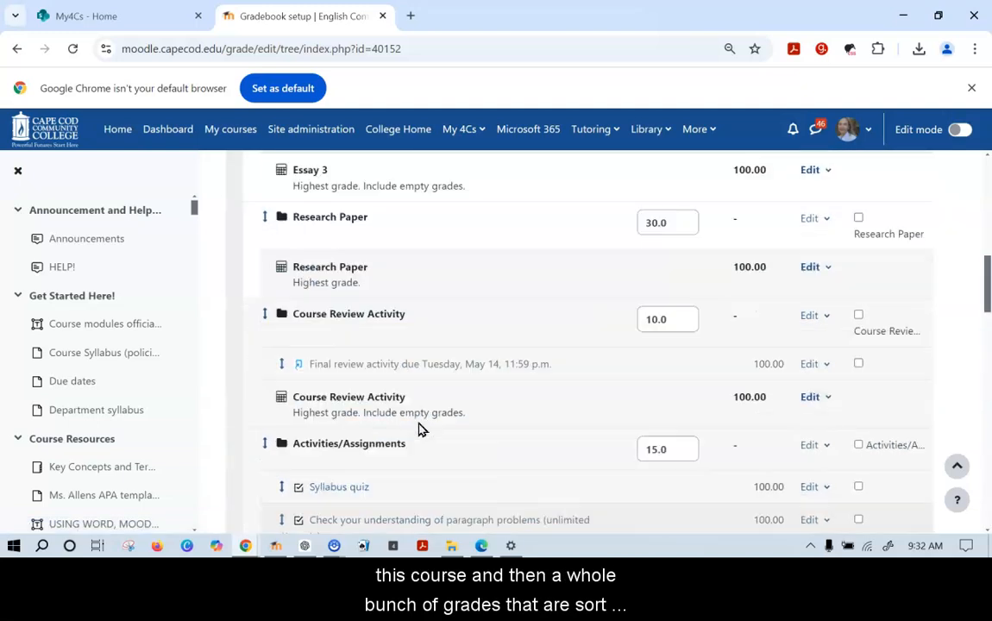
{"action": "scroll", "coordinate": [421, 428], "scroll_direction": "up", "scroll_amount": 10}
{"action": "left_click", "coordinate": [417, 430]}
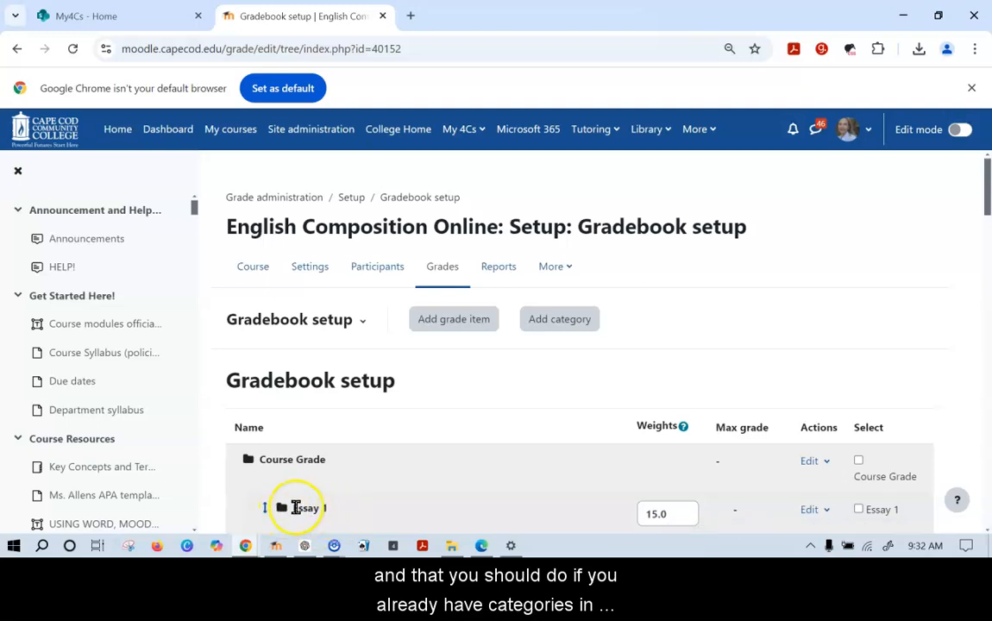
{"action": "scroll", "coordinate": [335, 516], "scroll_direction": "down", "scroll_amount": 3}
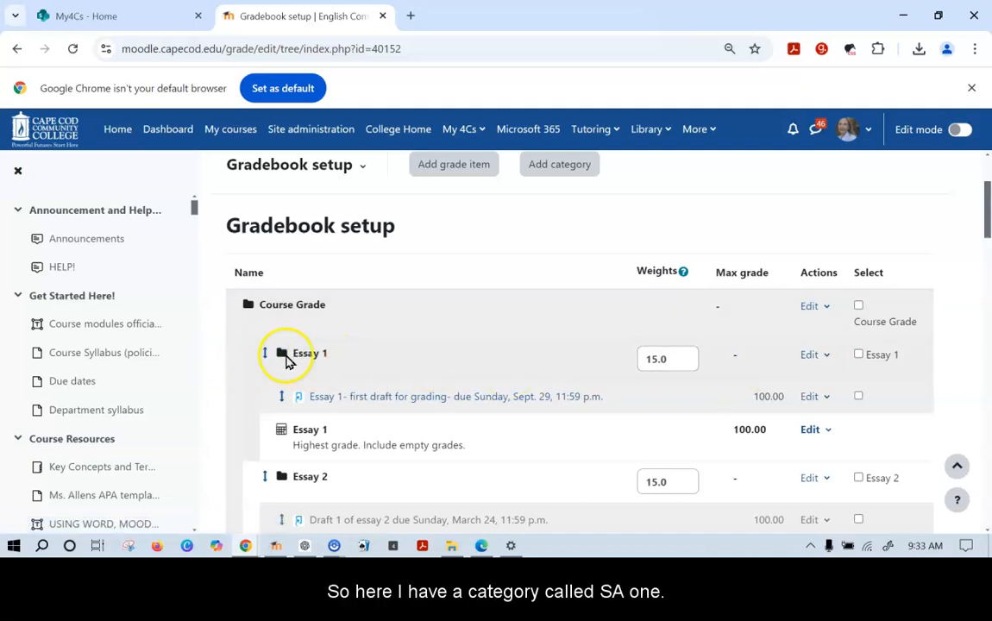
Rename the Essay 1 category to 'Essay 1 OLD' and save it
{"action": "left_click", "coordinate": [824, 357]}
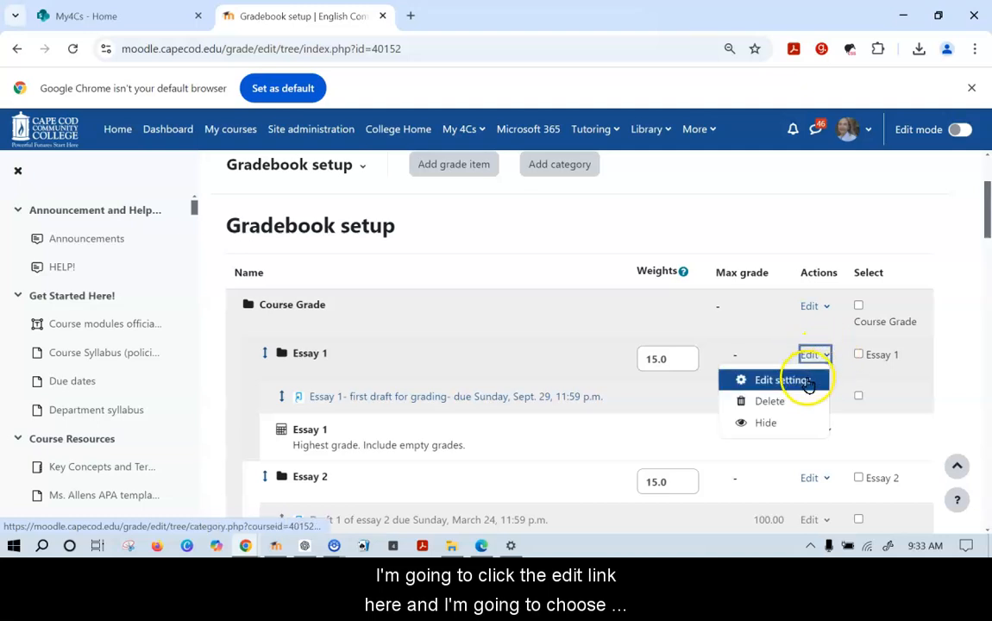
{"action": "left_click", "coordinate": [772, 385]}
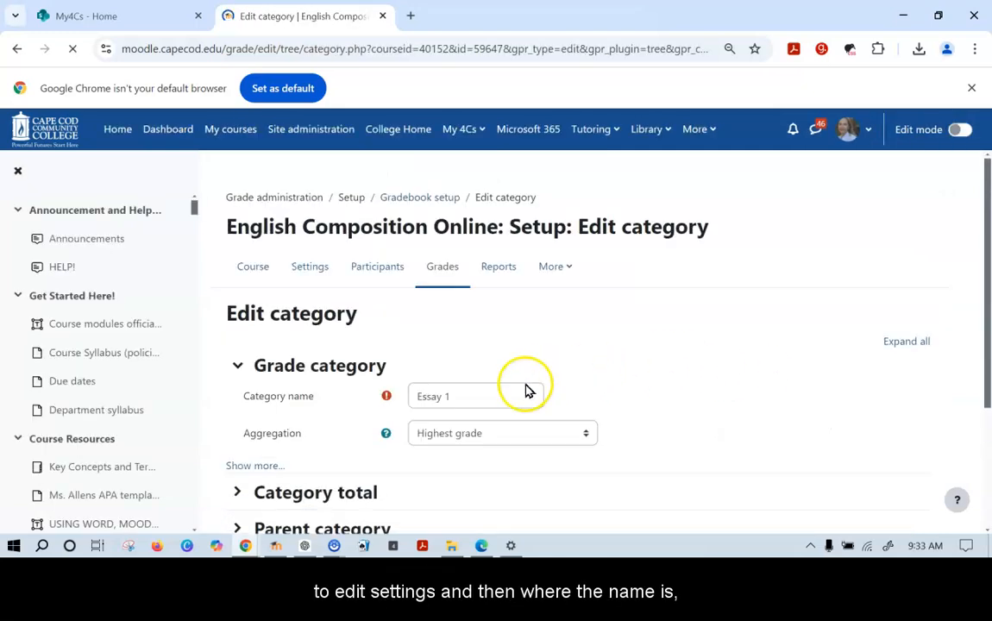
{"action": "left_click", "coordinate": [466, 396]}
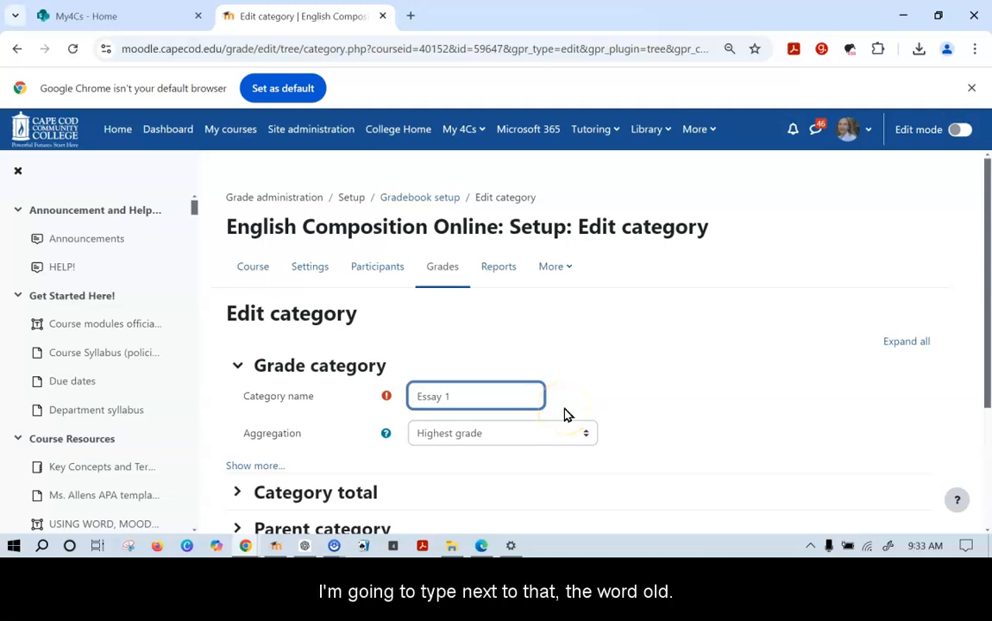
{"action": "type", "text": "OLD"}
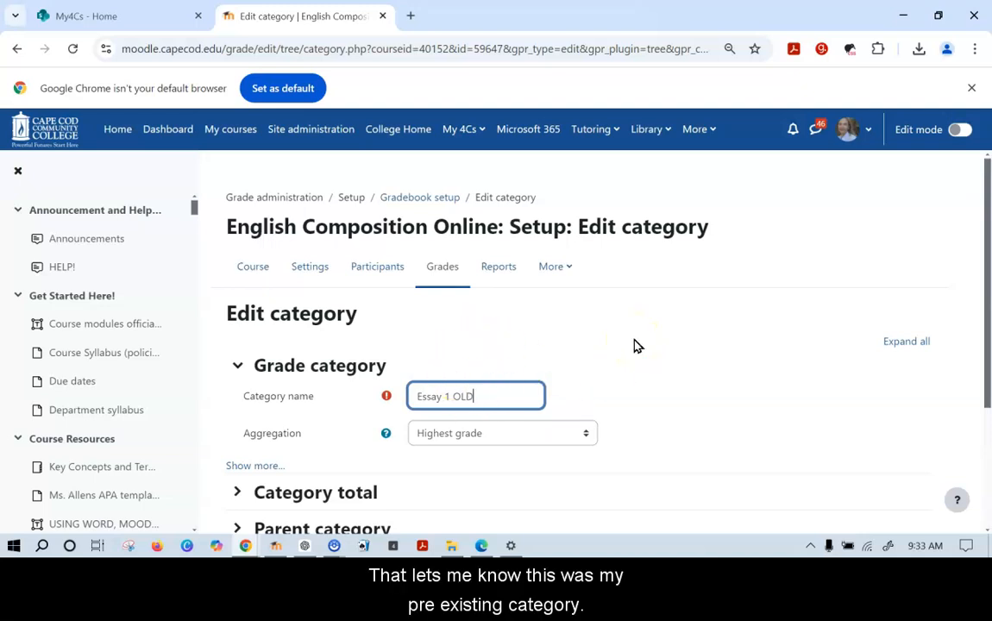
{"action": "scroll", "coordinate": [636, 344], "scroll_direction": "down", "scroll_amount": 1}
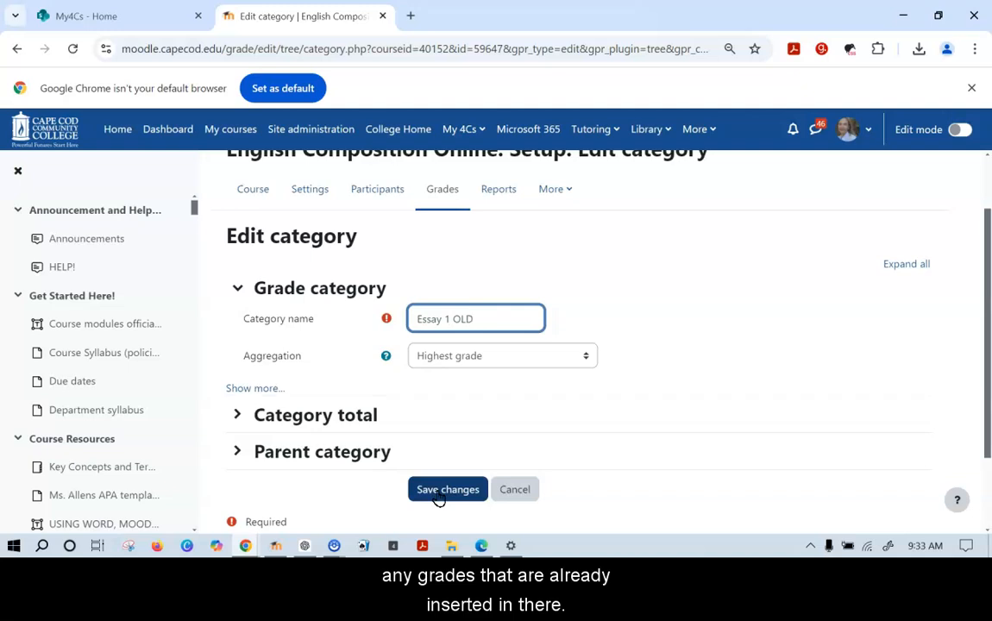
{"action": "left_click", "coordinate": [438, 497]}
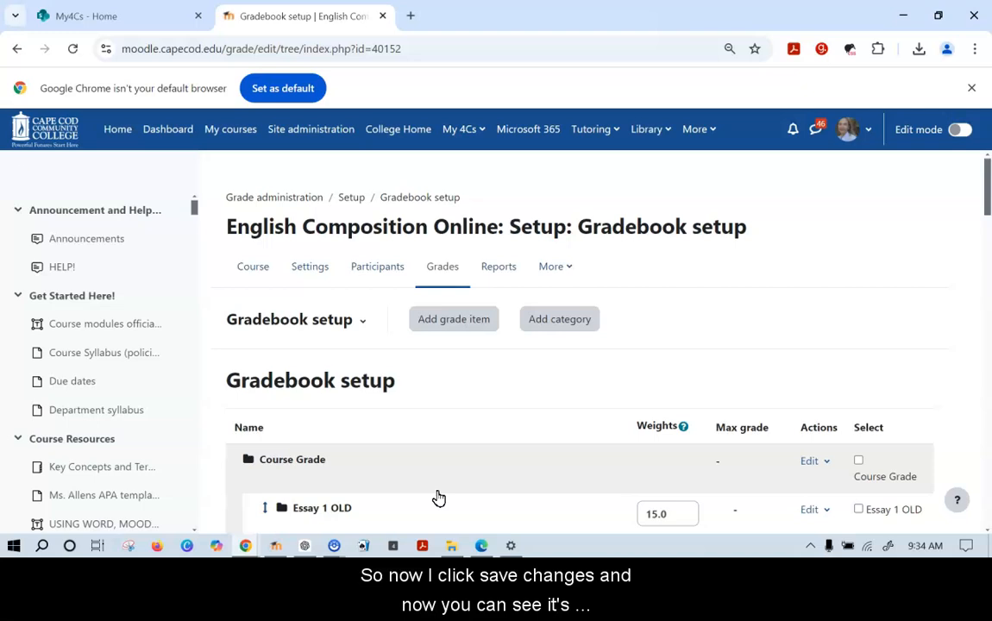
Scroll through the gradebook setup to review Essay 2 and the other existing categories
{"action": "scroll", "coordinate": [438, 498], "scroll_direction": "down", "scroll_amount": 1}
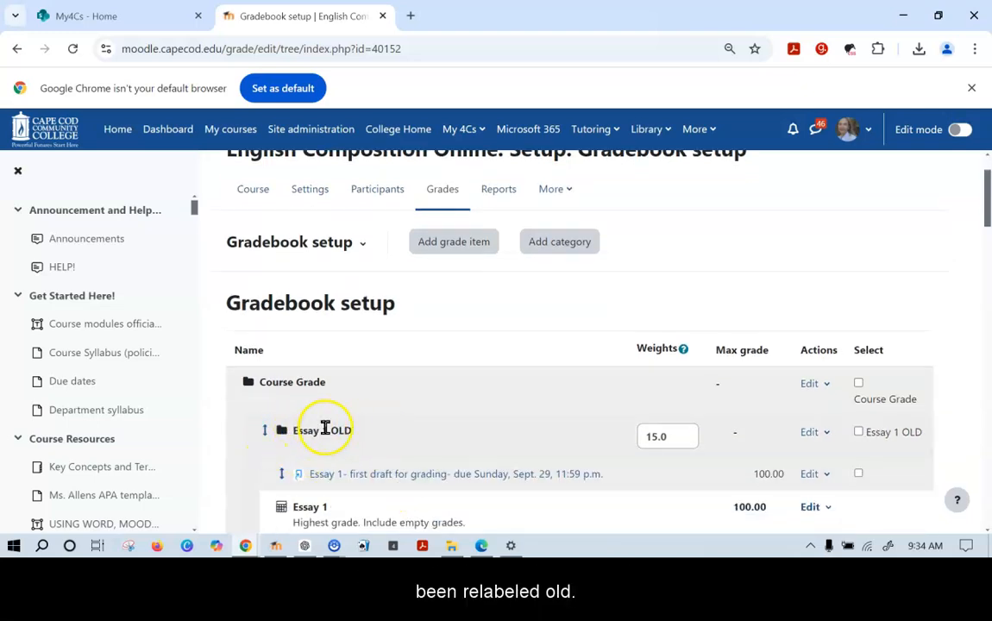
{"action": "scroll", "coordinate": [431, 442], "scroll_direction": "down", "scroll_amount": 2}
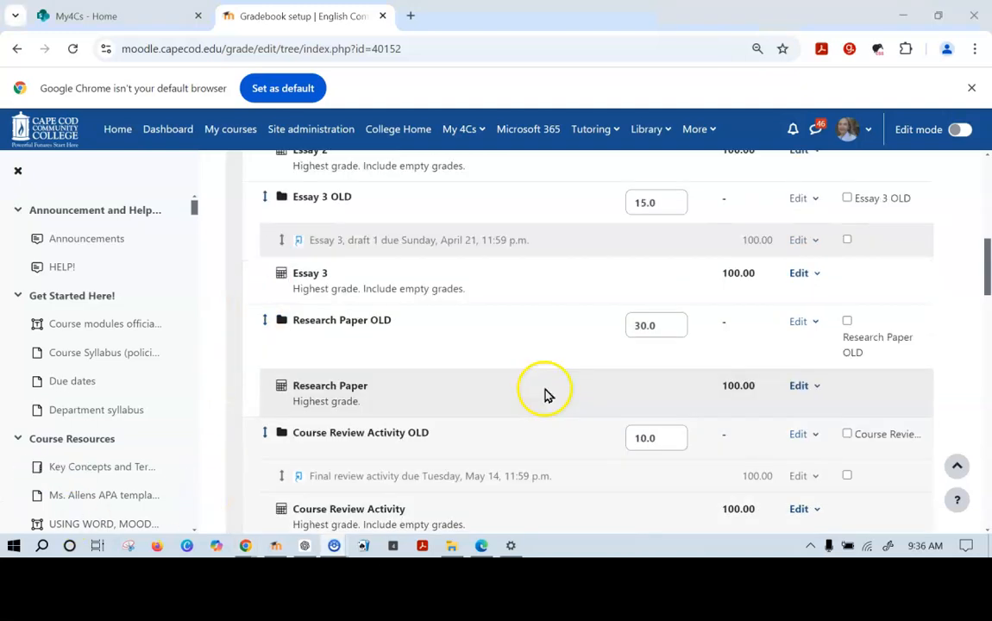
{"action": "scroll", "coordinate": [545, 392], "scroll_direction": "up", "scroll_amount": 10}
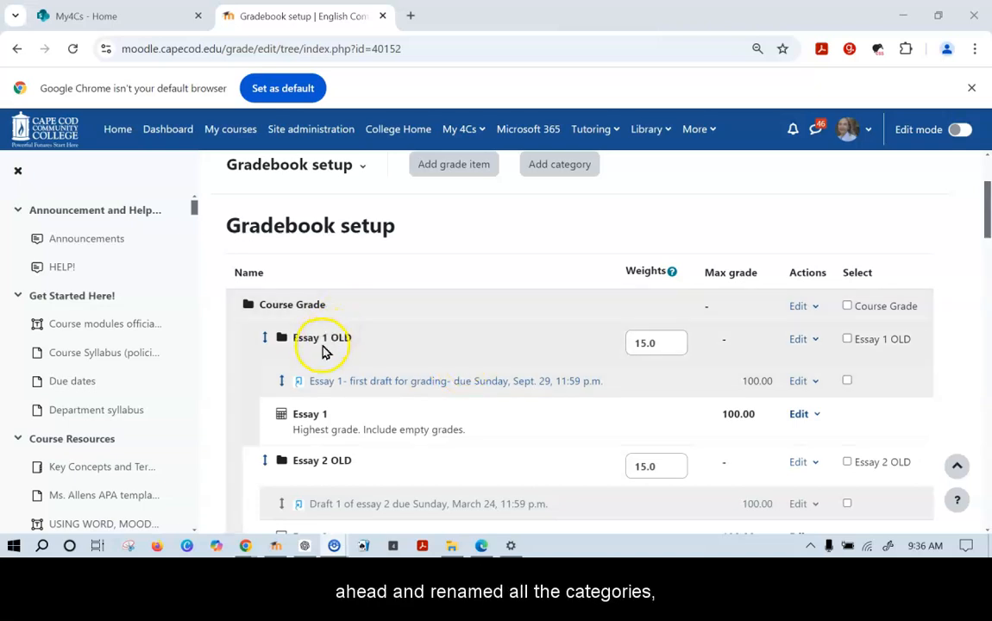
{"action": "scroll", "coordinate": [353, 472], "scroll_direction": "down", "scroll_amount": 3}
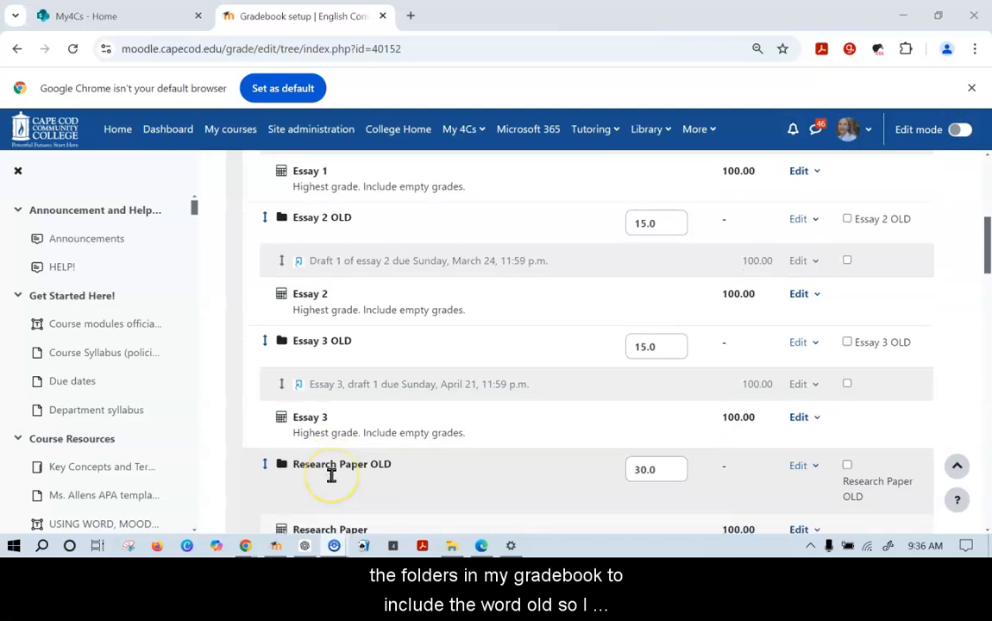
{"action": "scroll", "coordinate": [331, 474], "scroll_direction": "down", "scroll_amount": 4}
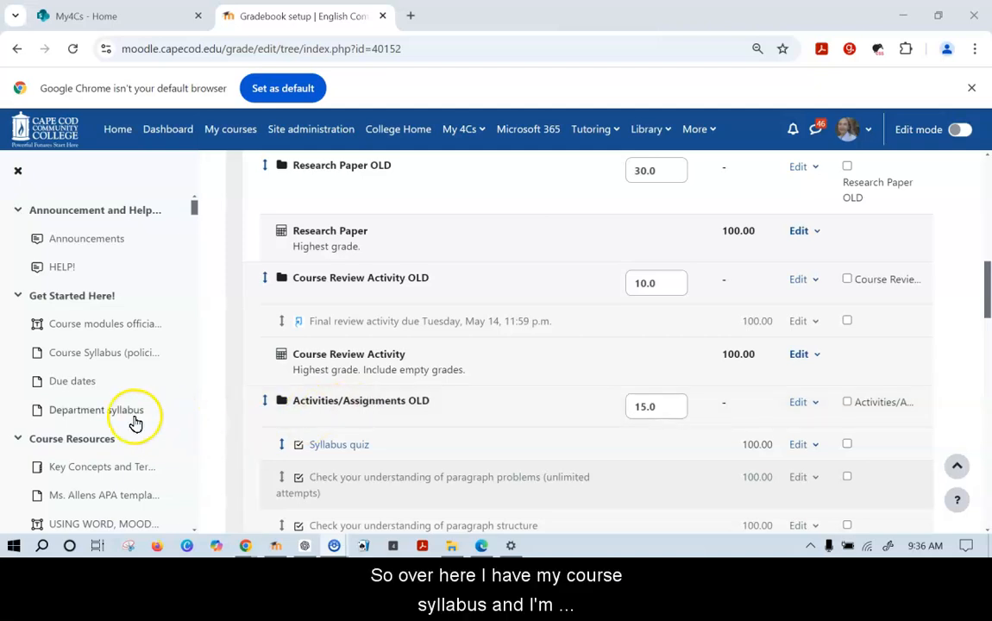
{"action": "right_click", "coordinate": [91, 356]}
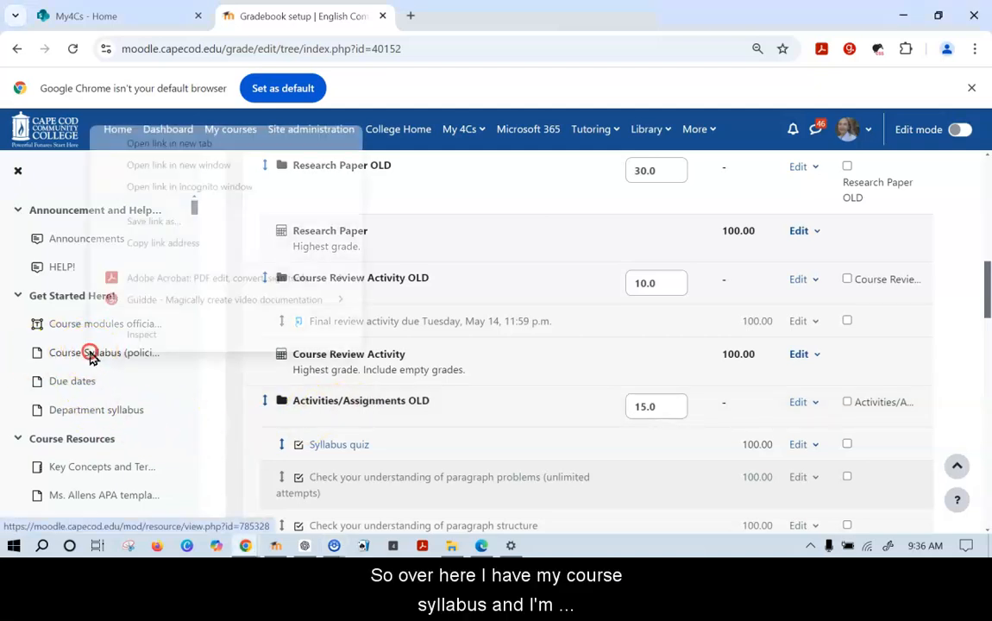
{"action": "left_click", "coordinate": [184, 143]}
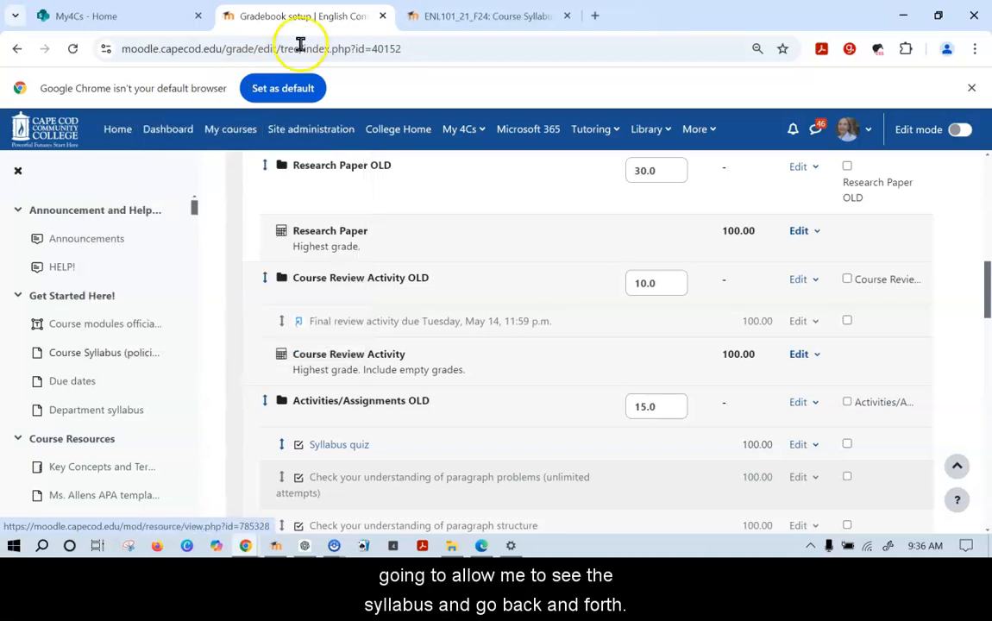
{"action": "left_click", "coordinate": [334, 546]}
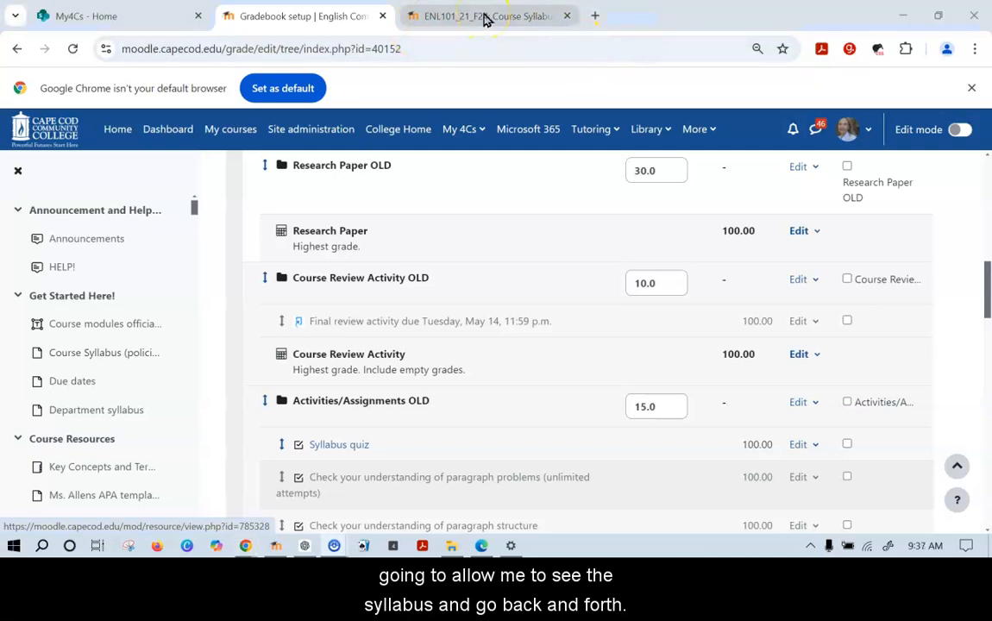
{"action": "scroll", "coordinate": [454, 399], "scroll_direction": "up", "scroll_amount": 10}
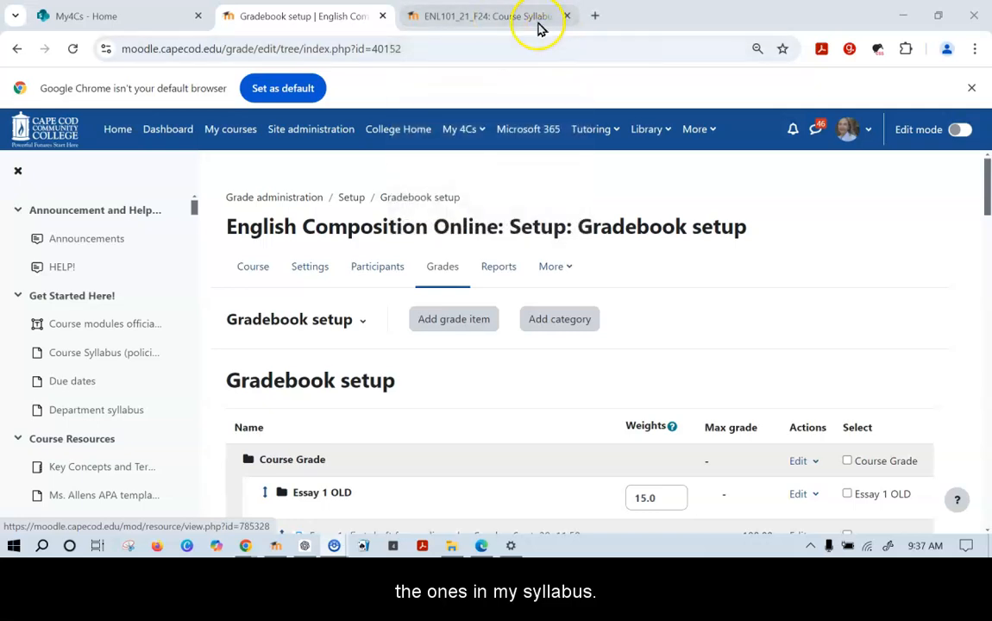
Start a new grade category and copy 'Essay 1' from the syllabus grade calculation table
{"action": "left_click", "coordinate": [560, 321]}
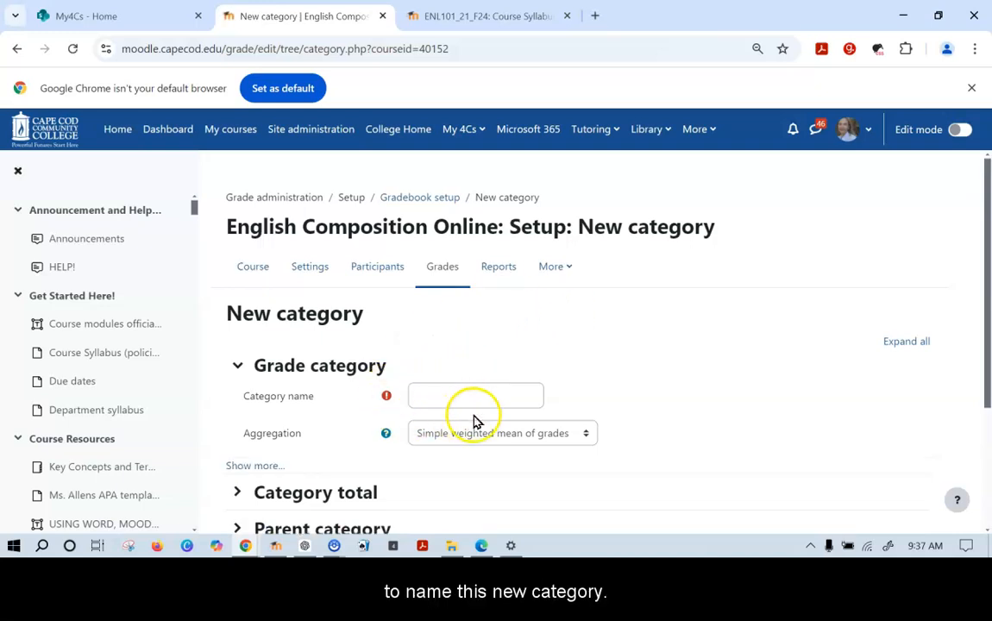
{"action": "left_click", "coordinate": [512, 19]}
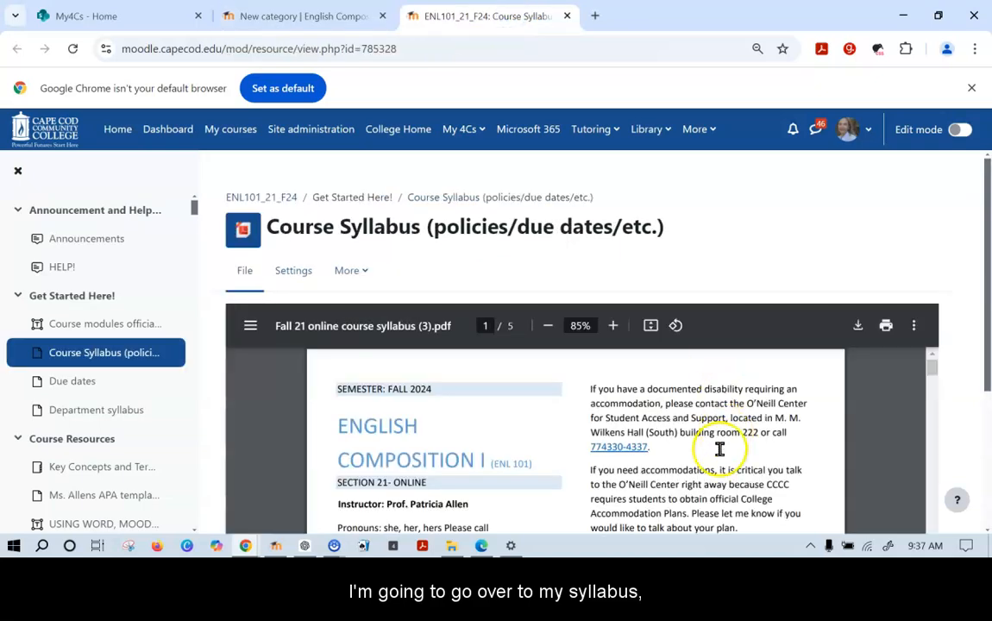
{"action": "scroll", "coordinate": [718, 449], "scroll_direction": "down", "scroll_amount": 8}
{"action": "scroll", "coordinate": [723, 459], "scroll_direction": "down", "scroll_amount": 5}
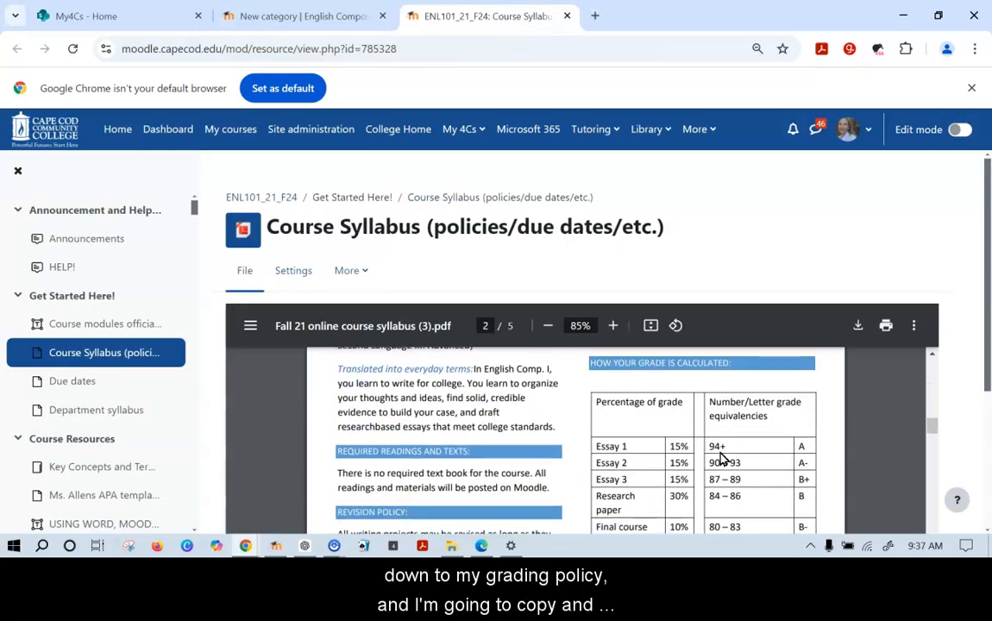
{"action": "left_click_drag", "start_coordinate": [629, 447], "coordinate": [591, 445]}
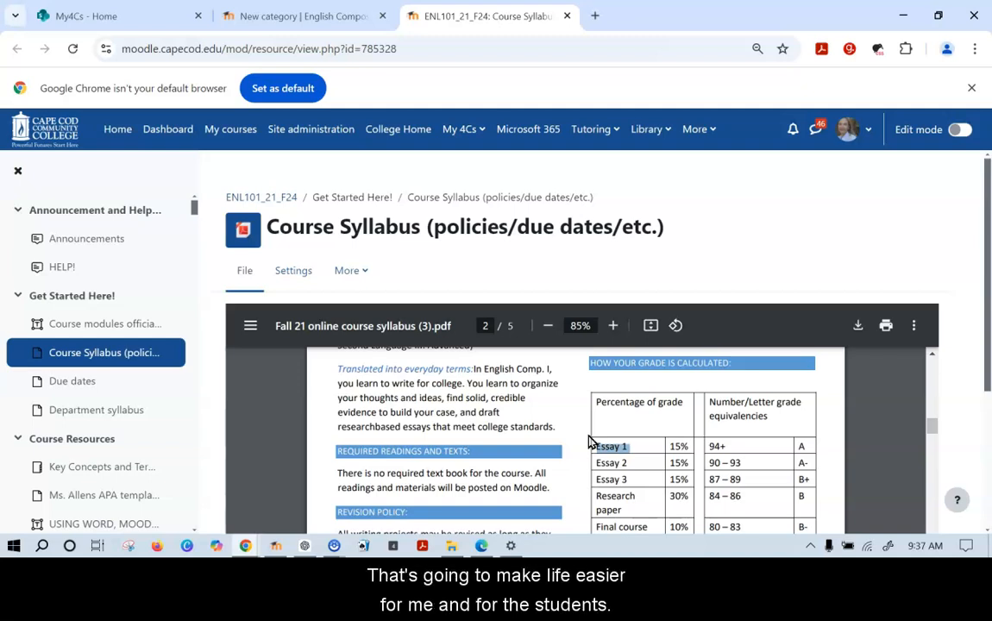
{"action": "left_click_drag", "start_coordinate": [591, 441], "coordinate": [634, 452]}
{"action": "key", "text": "ctrl+c"}
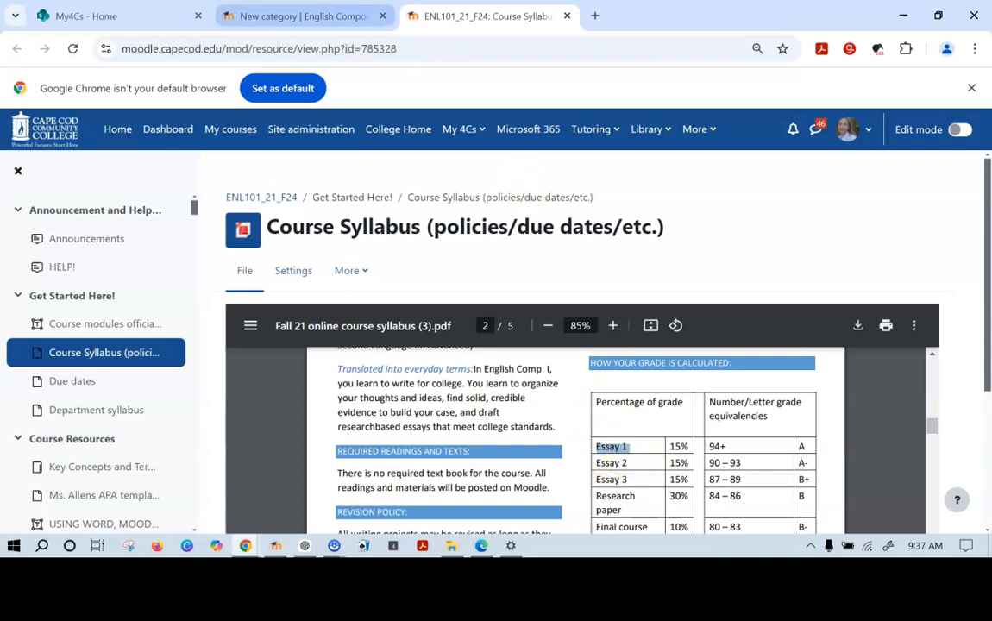
{"action": "left_click", "coordinate": [294, 15]}
Paste 'Essay 1' as the category name, save it, and confirm it appears at 0.0
{"action": "left_click", "coordinate": [450, 397]}
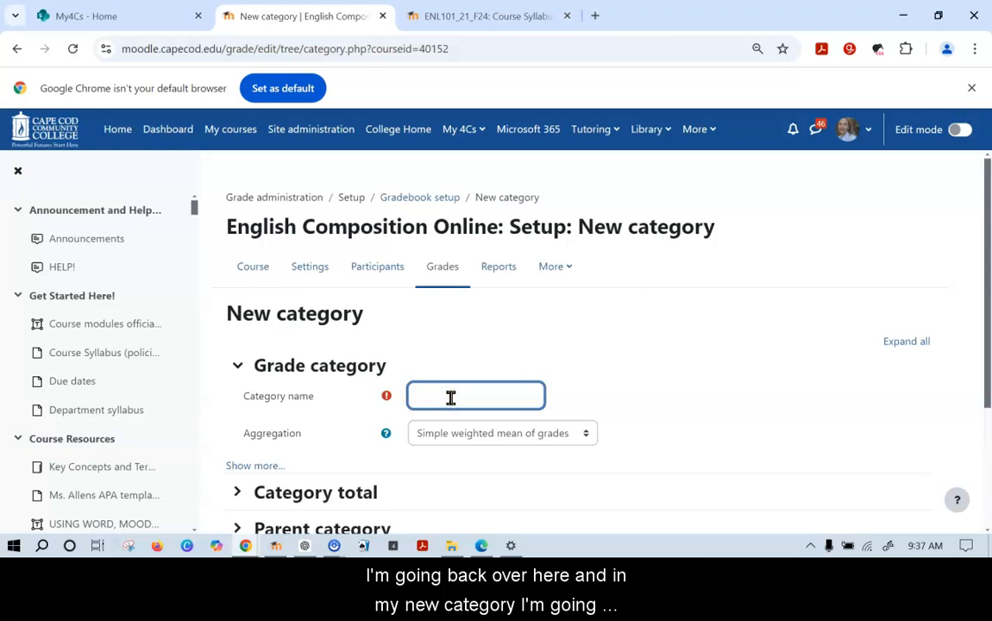
{"action": "right_click", "coordinate": [450, 397]}
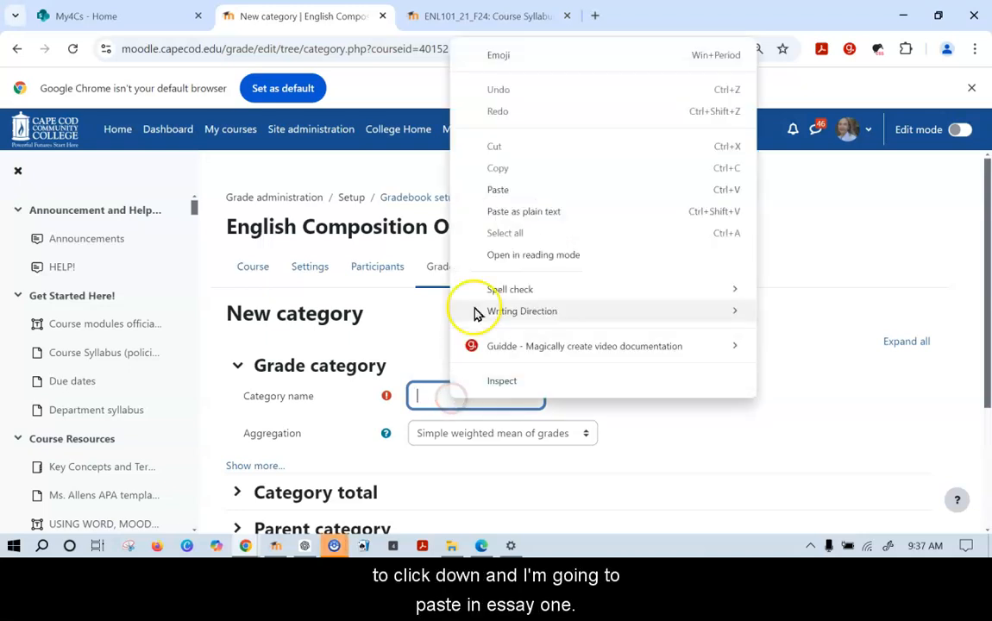
{"action": "left_click", "coordinate": [499, 191]}
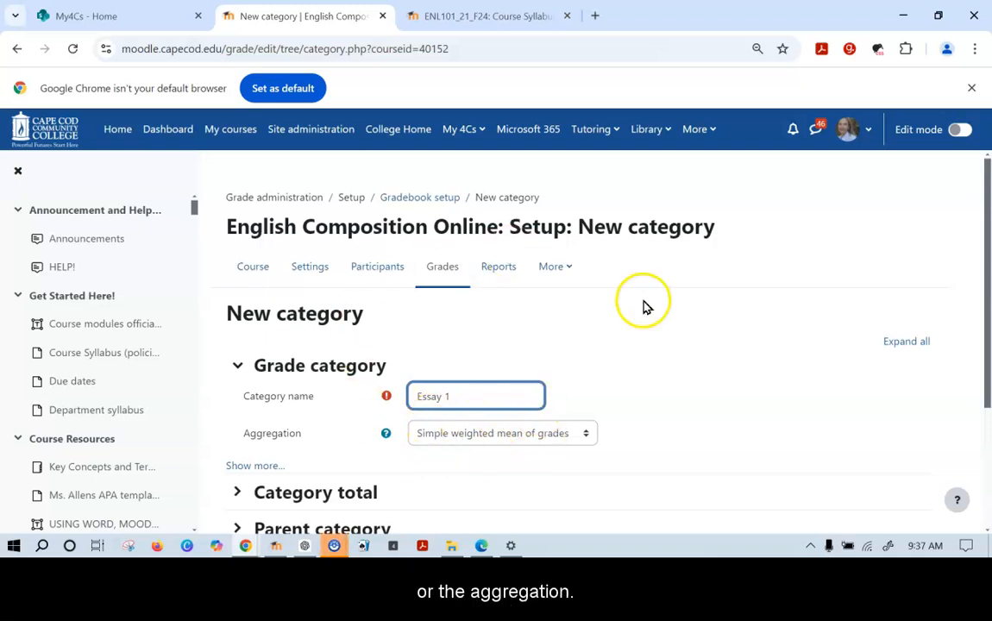
{"action": "scroll", "coordinate": [638, 336], "scroll_direction": "down", "scroll_amount": 1}
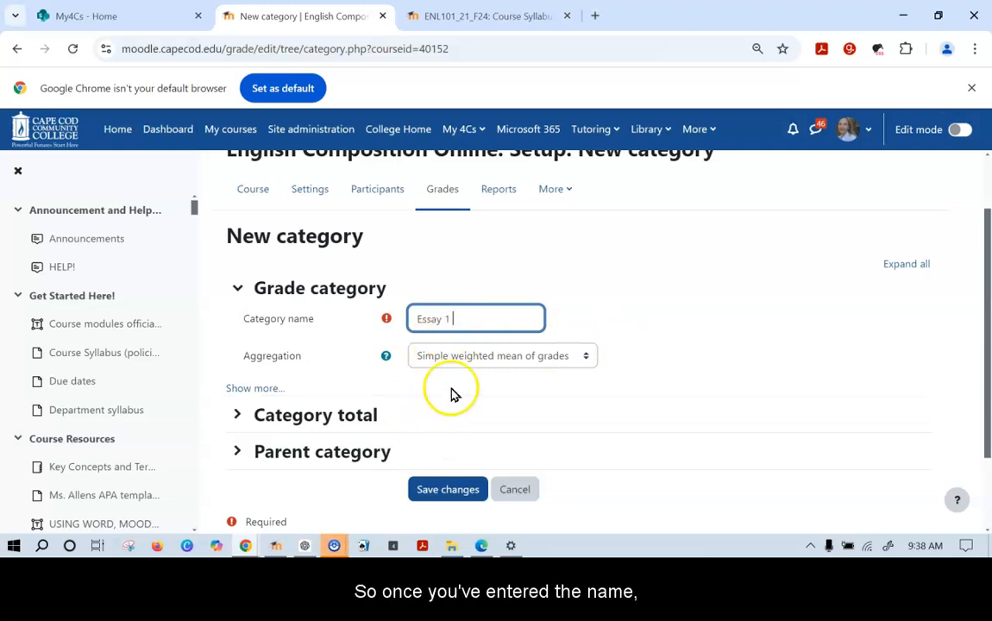
{"action": "left_click", "coordinate": [449, 492]}
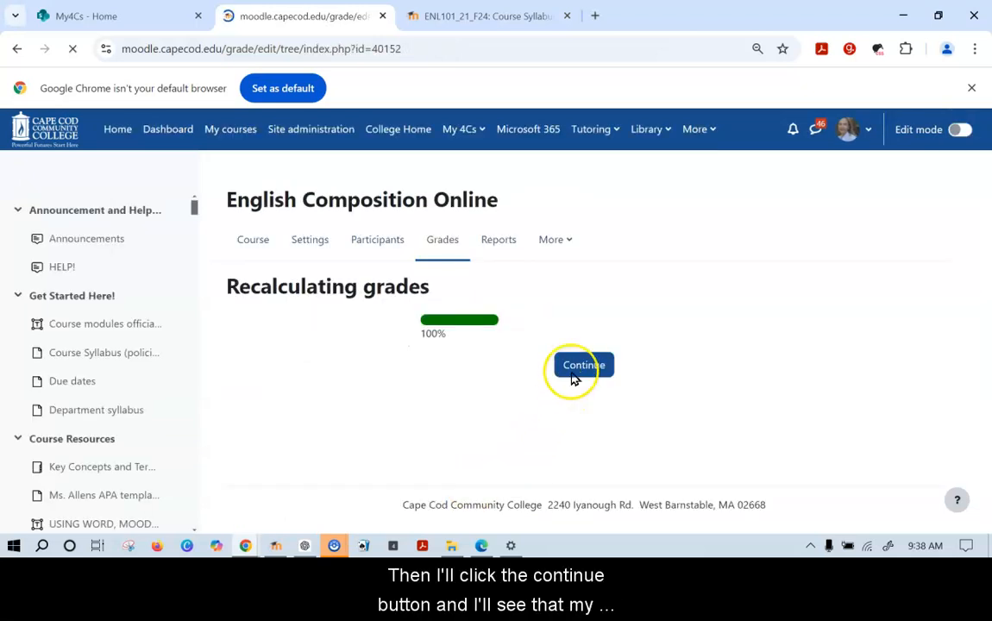
{"action": "left_click", "coordinate": [571, 376]}
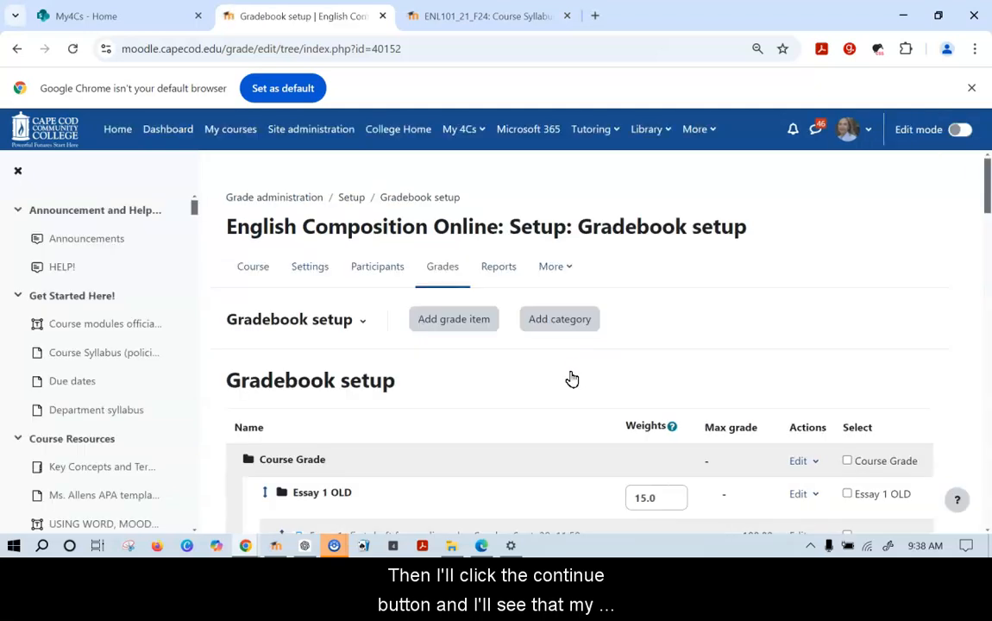
{"action": "scroll", "coordinate": [571, 378], "scroll_direction": "down", "scroll_amount": 20}
{"action": "scroll", "coordinate": [571, 378], "scroll_direction": "down", "scroll_amount": 10}
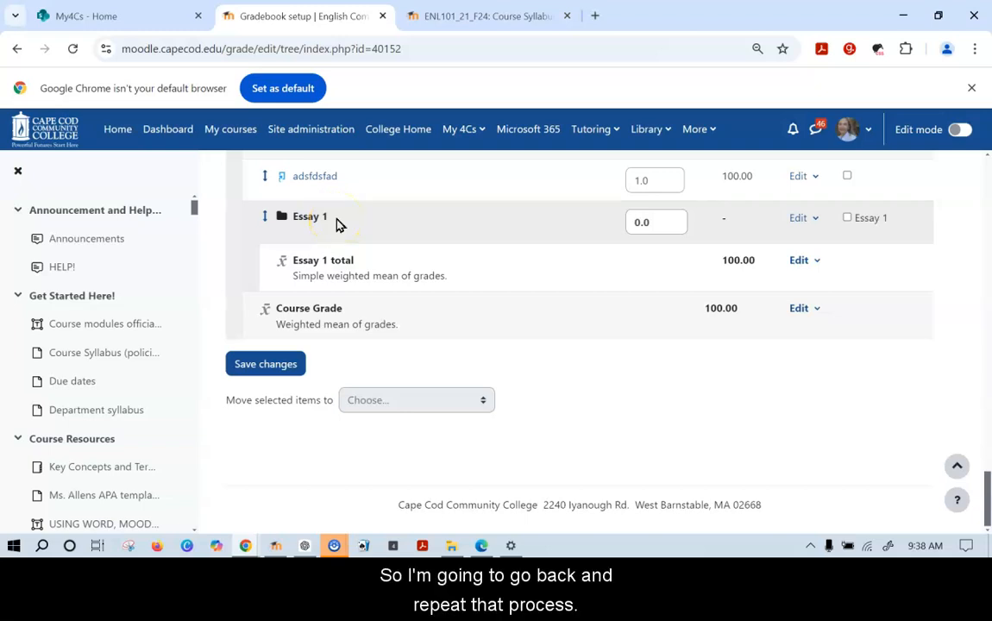
{"action": "scroll", "coordinate": [399, 277], "scroll_direction": "up", "scroll_amount": 15}
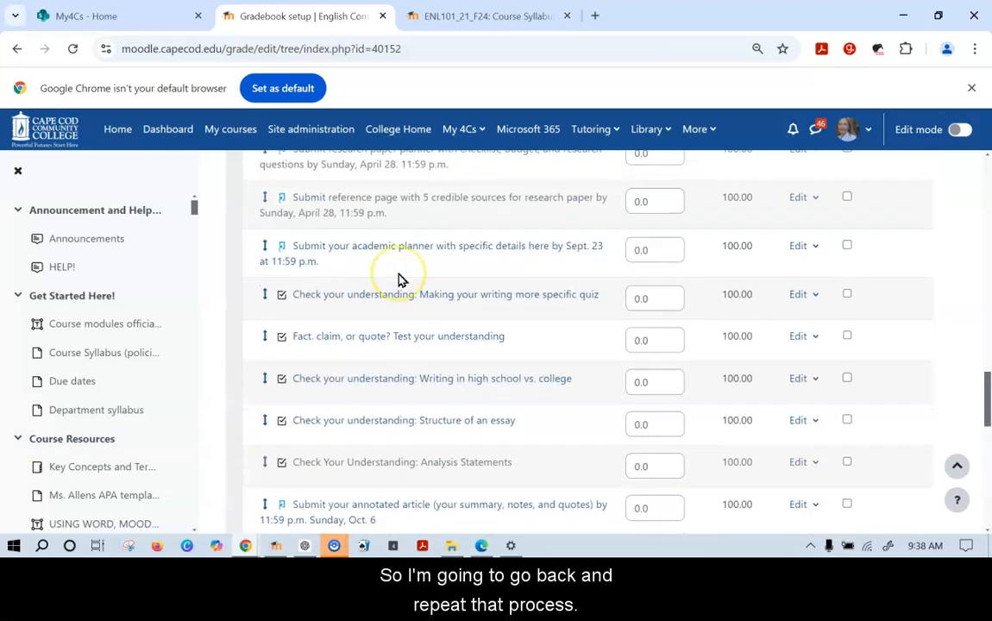
{"action": "scroll", "coordinate": [398, 277], "scroll_direction": "up", "scroll_amount": 5}
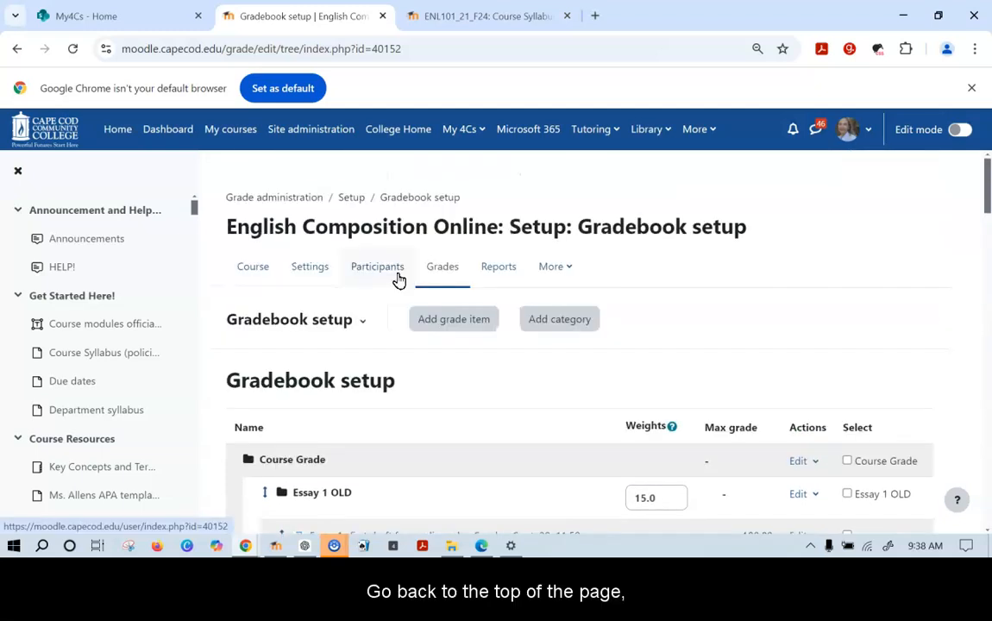
Add another category named 'Essay 2', taken from the syllabus grade table, and save it
{"action": "left_click", "coordinate": [542, 321]}
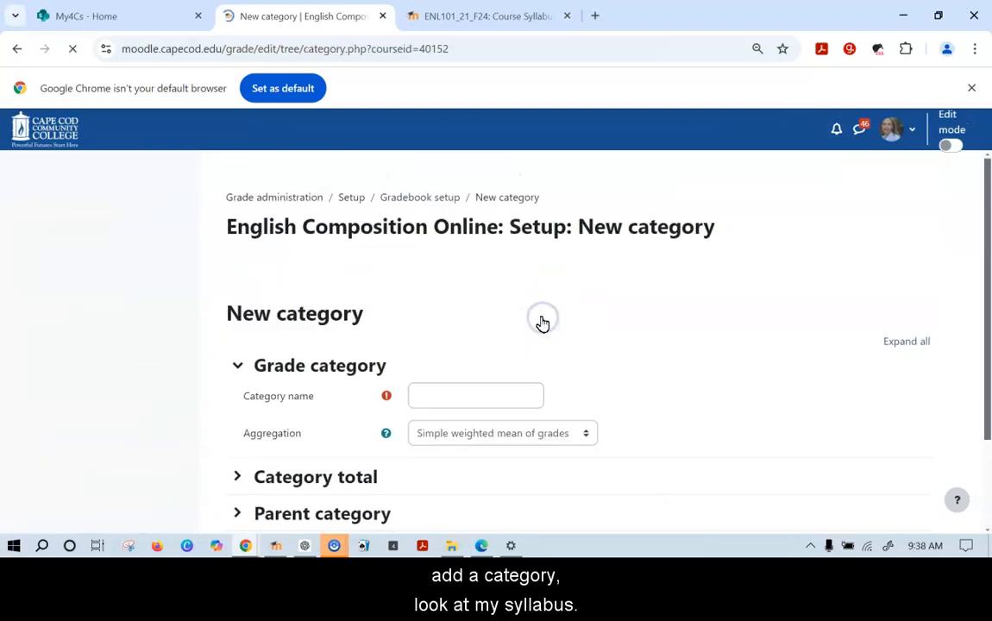
{"action": "left_click", "coordinate": [512, 17]}
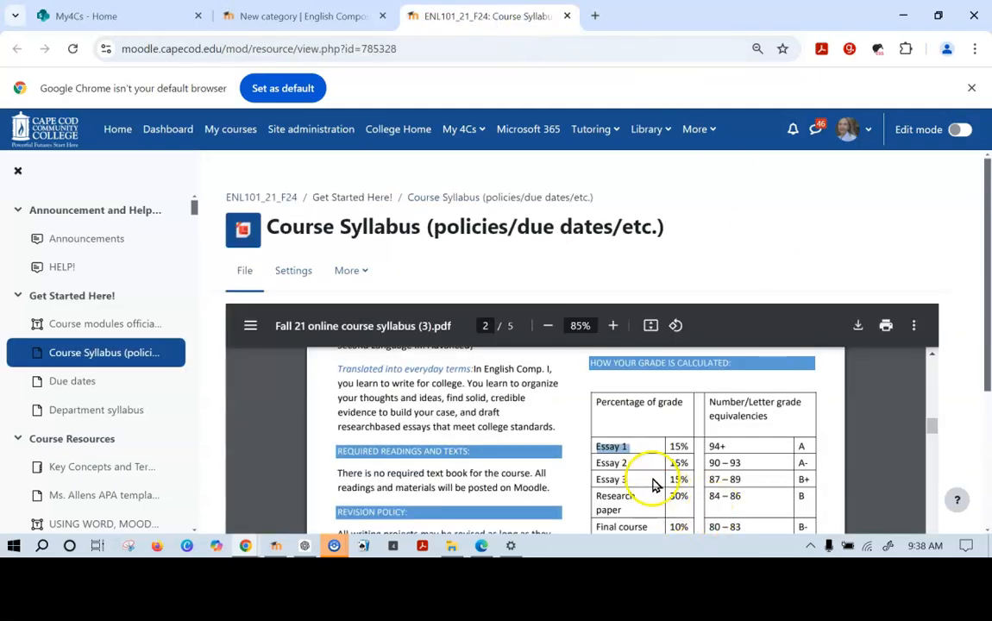
{"action": "left_click_drag", "start_coordinate": [629, 459], "coordinate": [597, 459]}
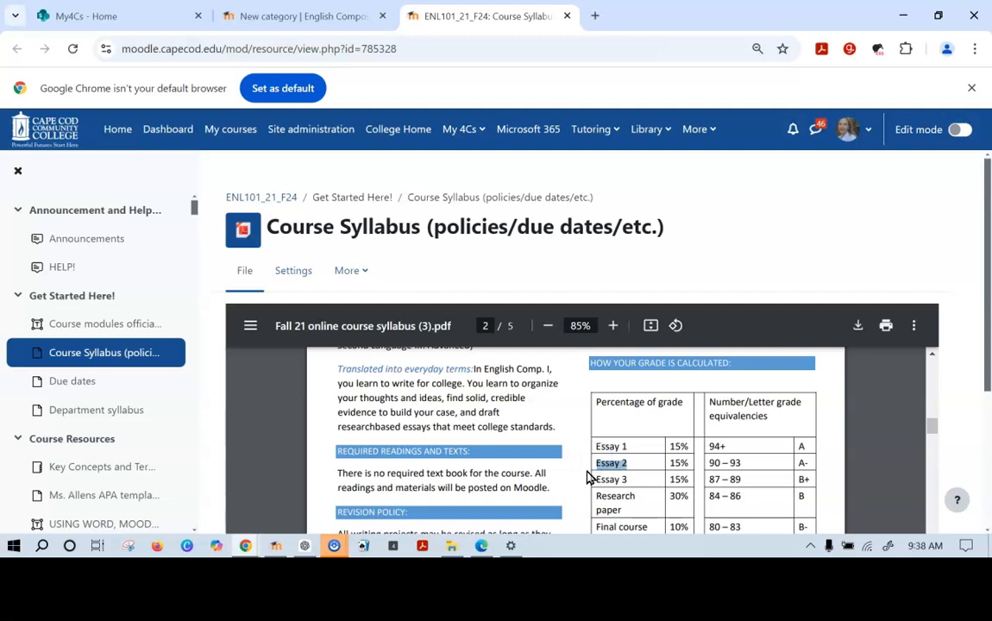
{"action": "left_click", "coordinate": [270, 16]}
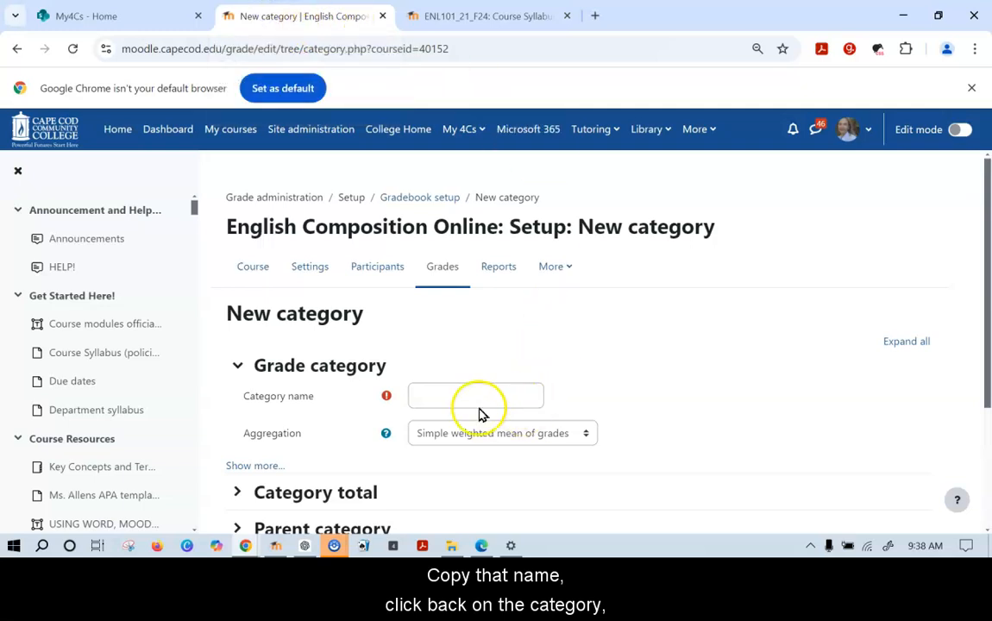
{"action": "left_click", "coordinate": [430, 397]}
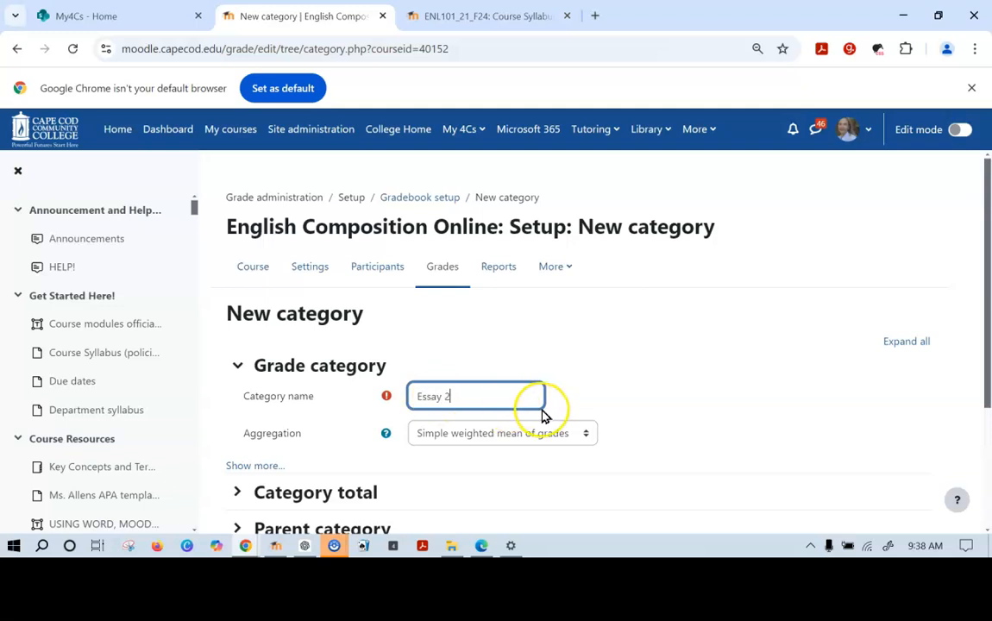
{"action": "scroll", "coordinate": [542, 416], "scroll_direction": "down", "scroll_amount": 3}
{"action": "left_click", "coordinate": [462, 414]}
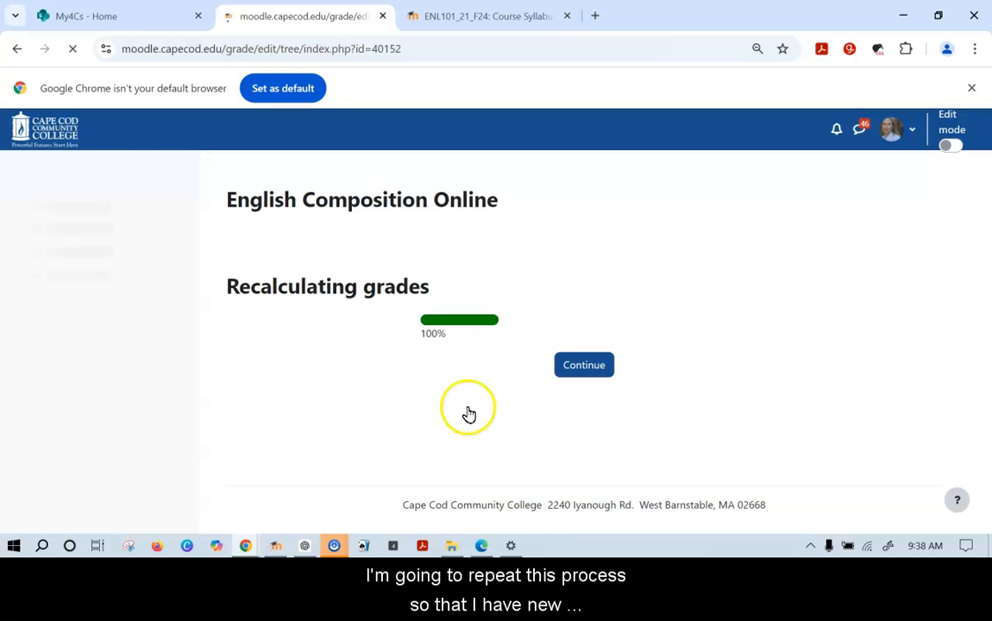
{"action": "left_click", "coordinate": [582, 367]}
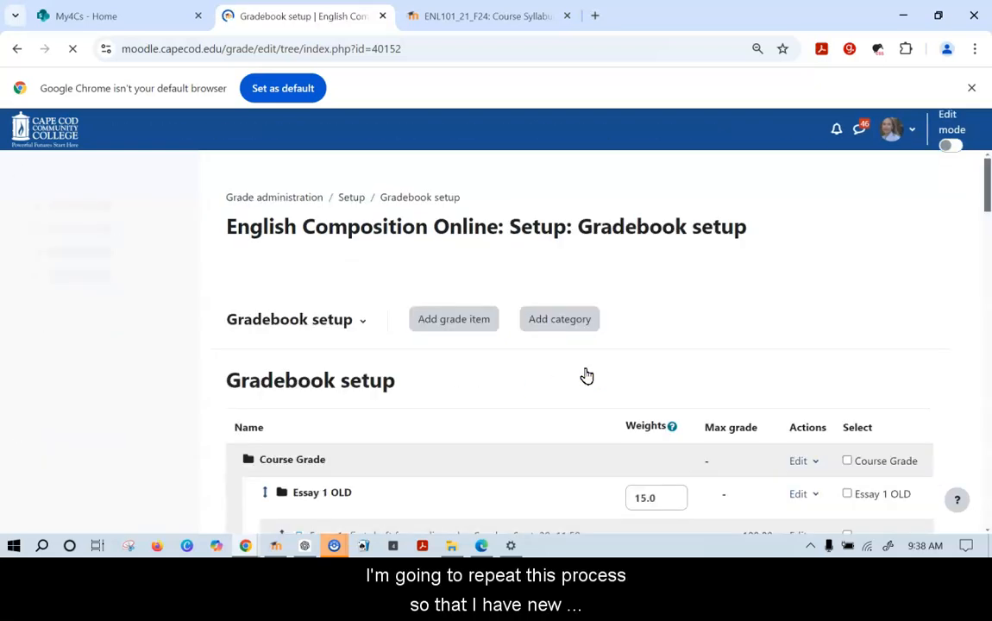
Switch browser tabs back to the Gradebook setup, with Essay 1 OLD listed first at 15.0
{"action": "left_click", "coordinate": [500, 15]}
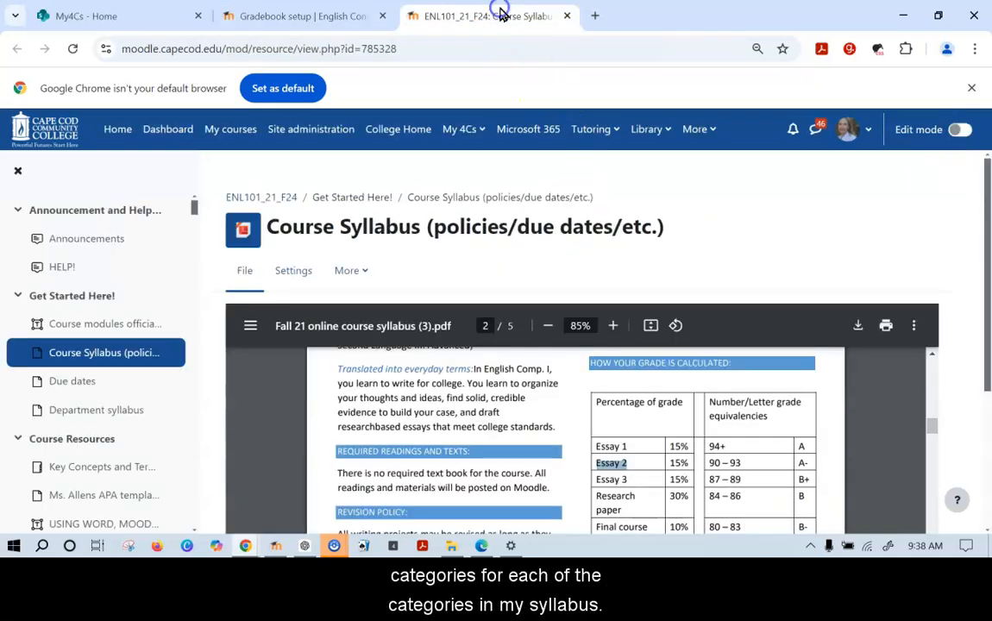
{"action": "scroll", "coordinate": [618, 481], "scroll_direction": "down", "scroll_amount": 2}
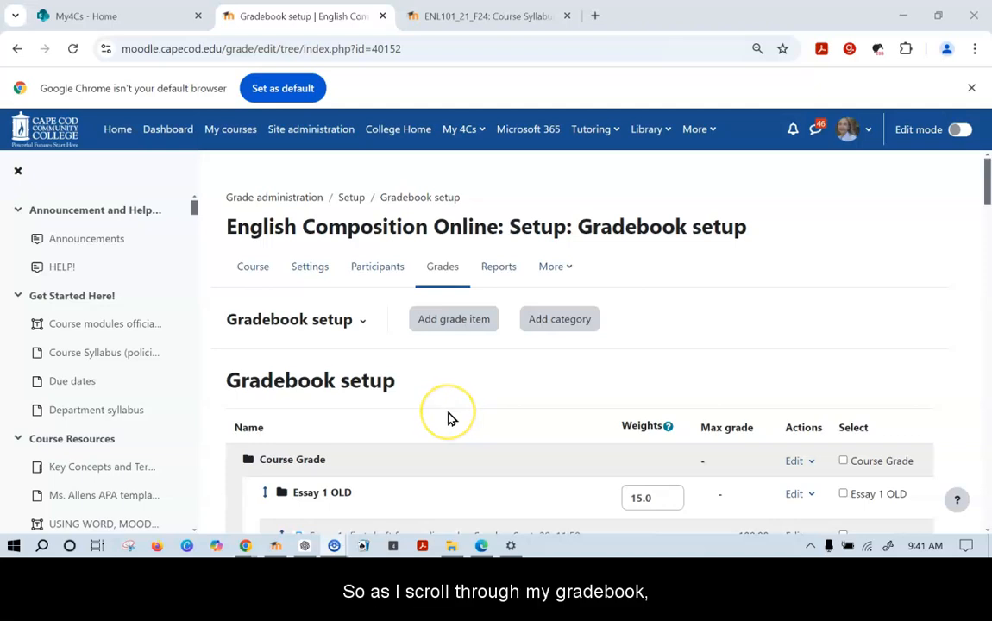
{"action": "scroll", "coordinate": [448, 416], "scroll_direction": "down", "scroll_amount": 1}
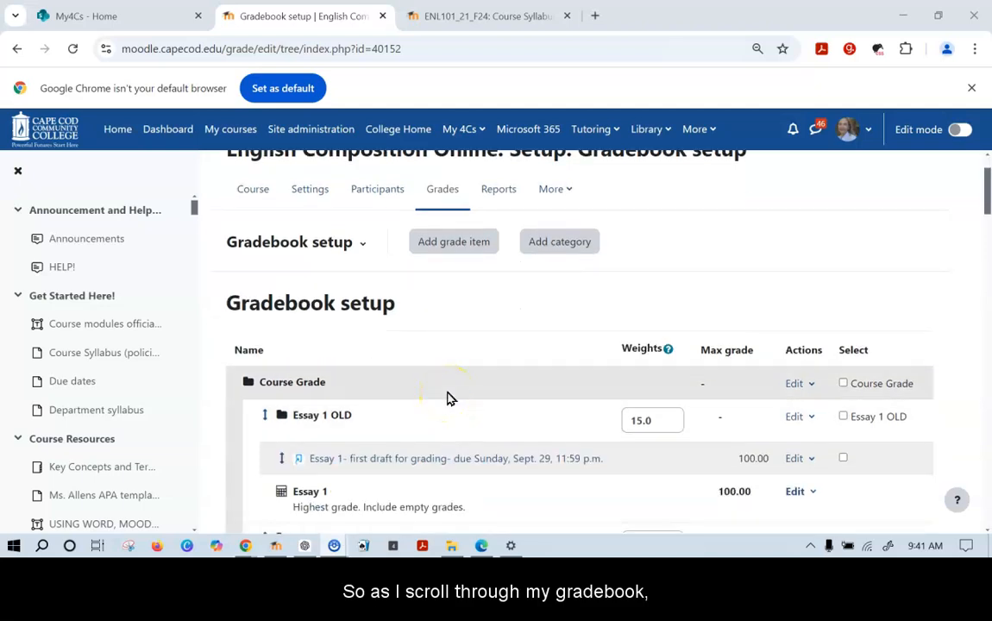
{"action": "scroll", "coordinate": [448, 398], "scroll_direction": "down", "scroll_amount": 5}
{"action": "scroll", "coordinate": [335, 423], "scroll_direction": "down", "scroll_amount": 10}
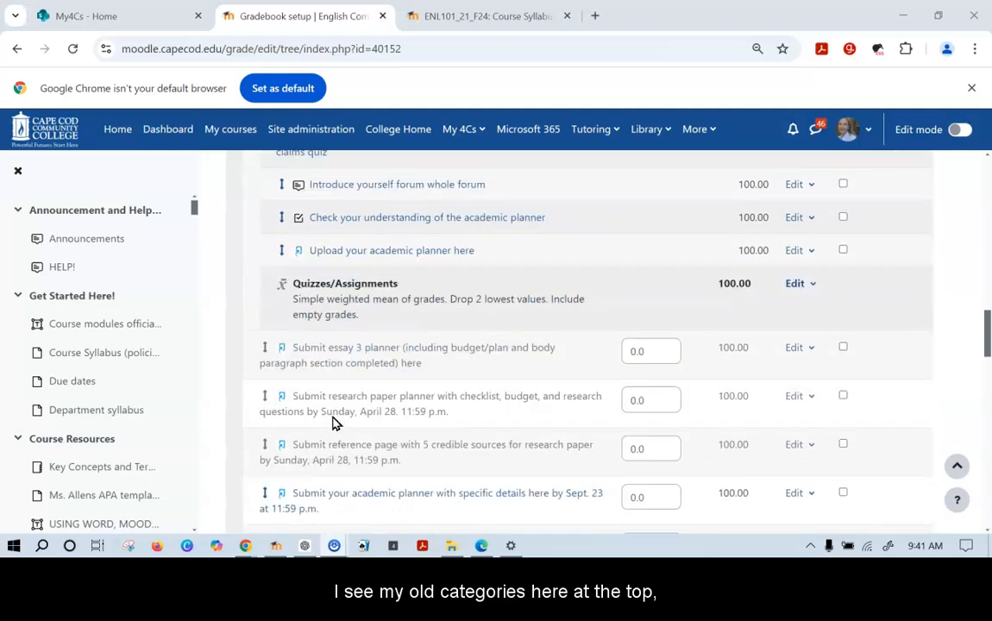
{"action": "scroll", "coordinate": [336, 423], "scroll_direction": "down", "scroll_amount": 11}
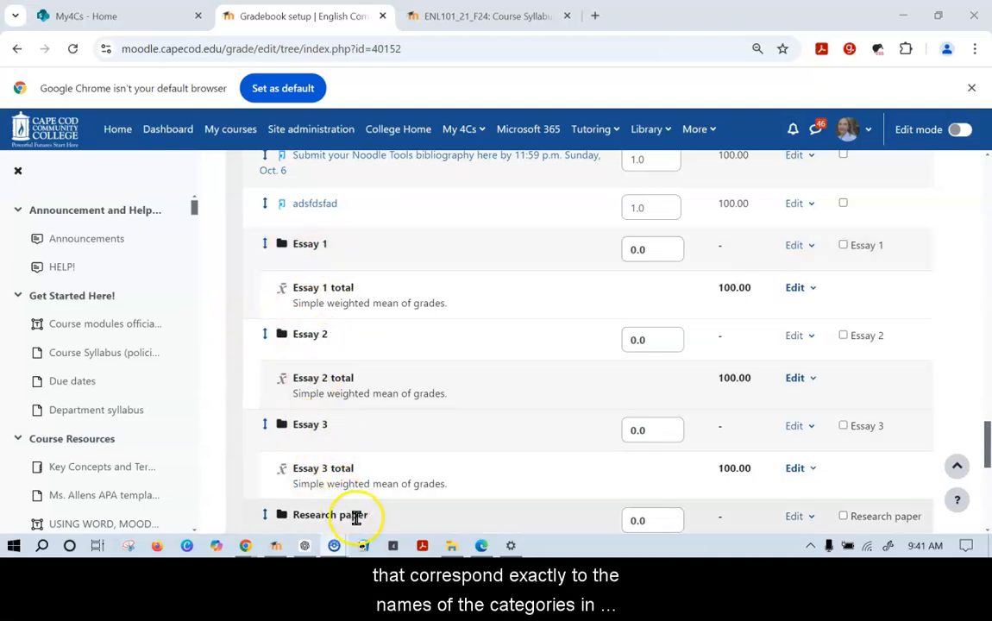
{"action": "scroll", "coordinate": [358, 516], "scroll_direction": "down", "scroll_amount": 1}
{"action": "scroll", "coordinate": [358, 516], "scroll_direction": "down", "scroll_amount": 3}
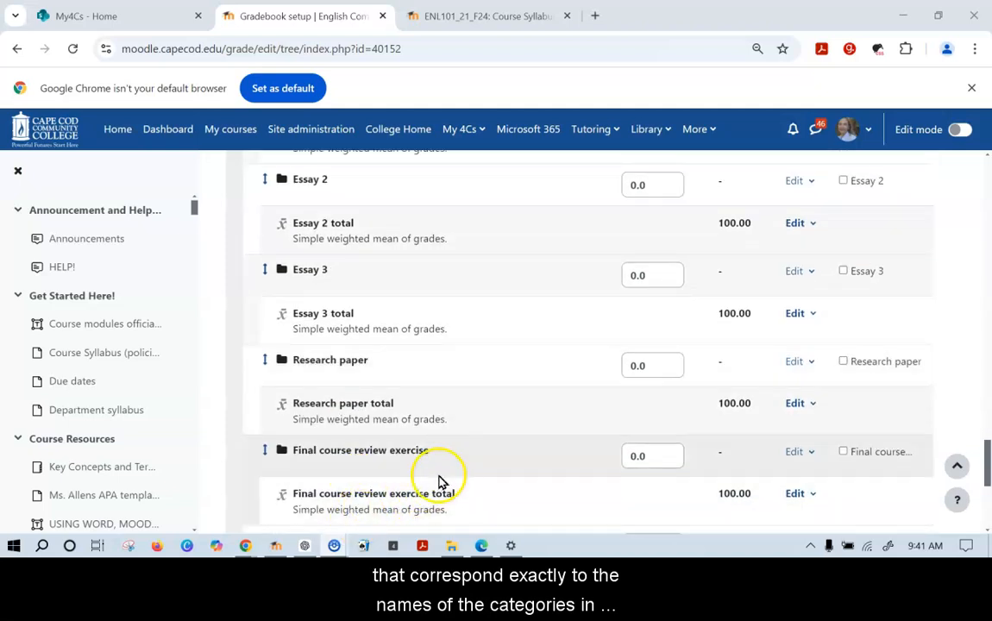
{"action": "scroll", "coordinate": [441, 481], "scroll_direction": "down", "scroll_amount": 2}
{"action": "scroll", "coordinate": [458, 425], "scroll_direction": "down", "scroll_amount": 2}
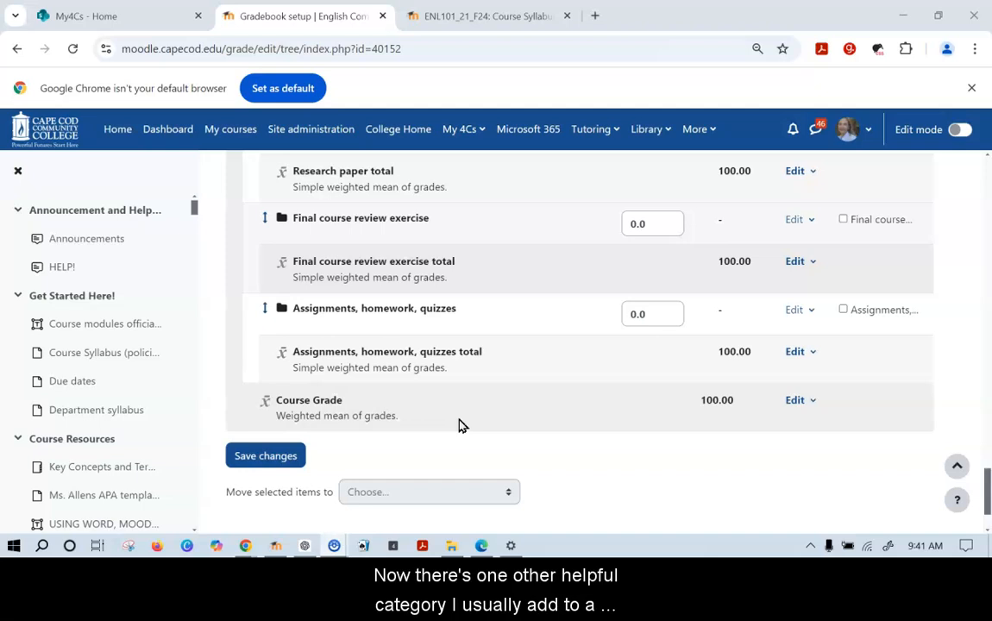
{"action": "left_click", "coordinate": [444, 412]}
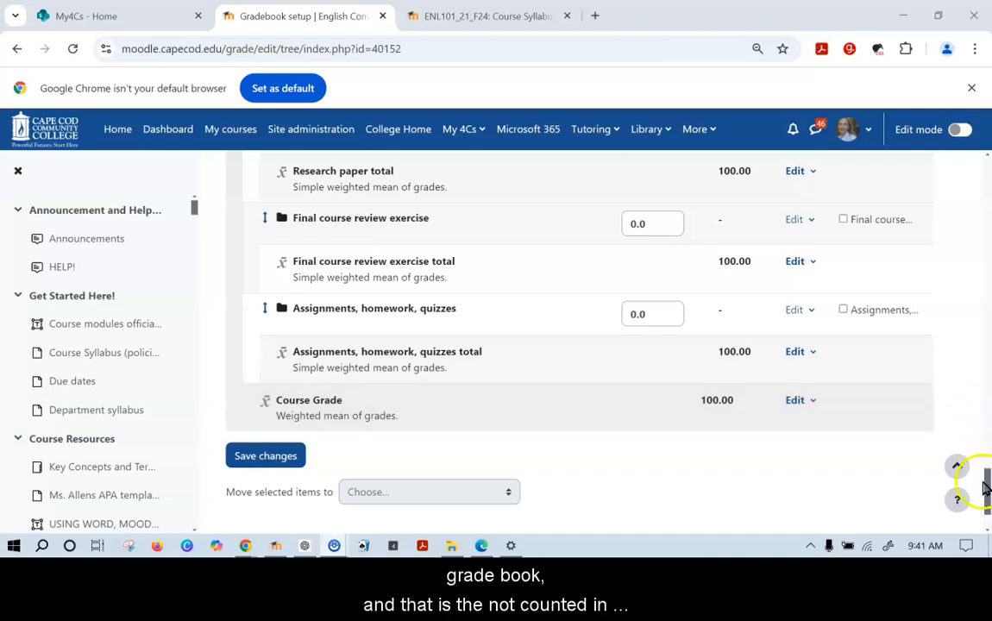
{"action": "left_click_drag", "start_coordinate": [988, 486], "coordinate": [988, 173]}
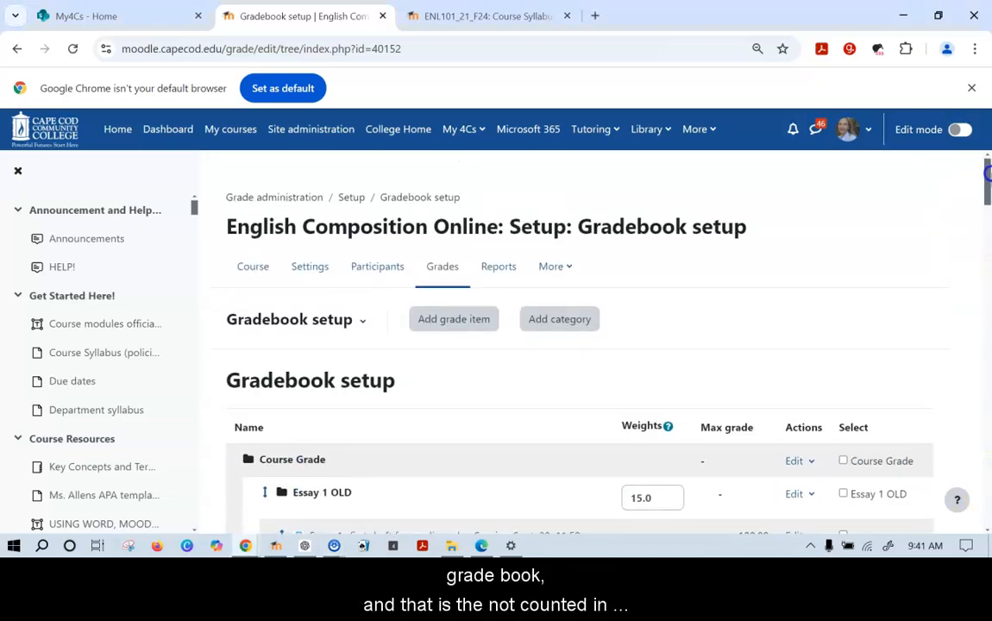
{"action": "left_click", "coordinate": [562, 325]}
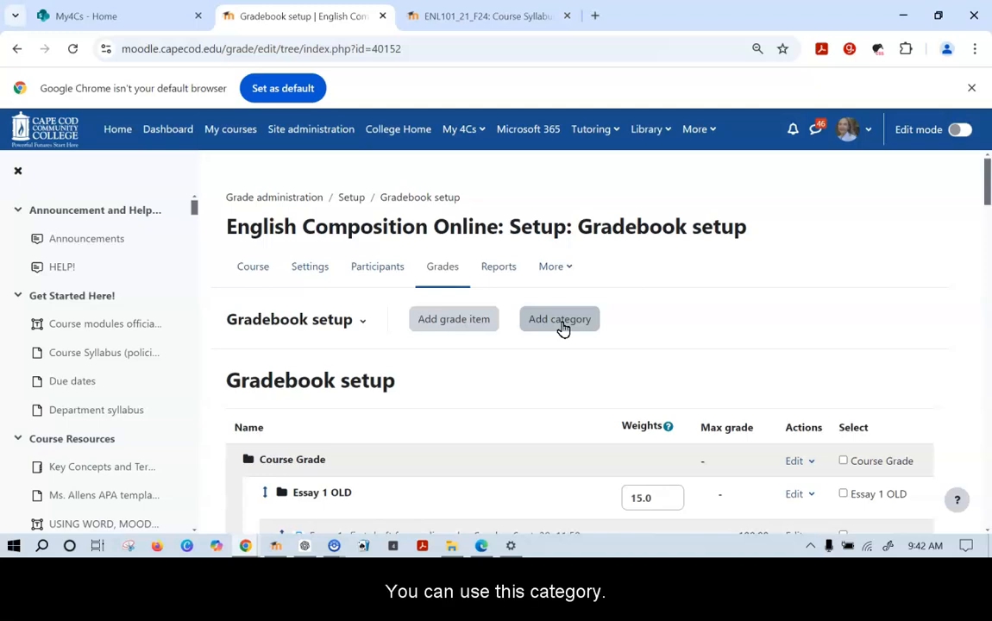
Create a grade category named 'No weight in grade' and save it
{"action": "left_click", "coordinate": [561, 327]}
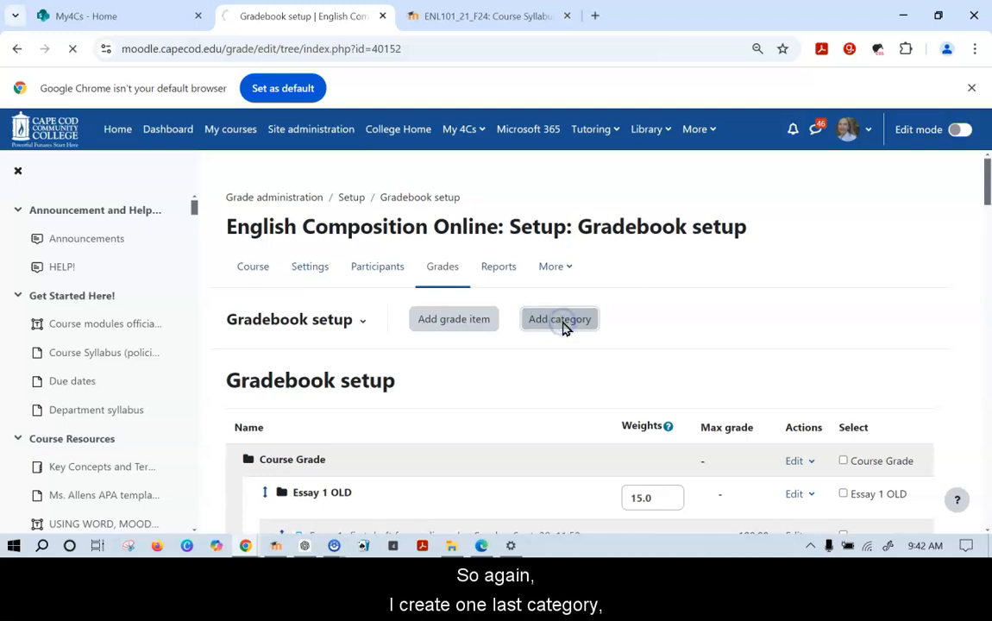
{"action": "left_click", "coordinate": [466, 397]}
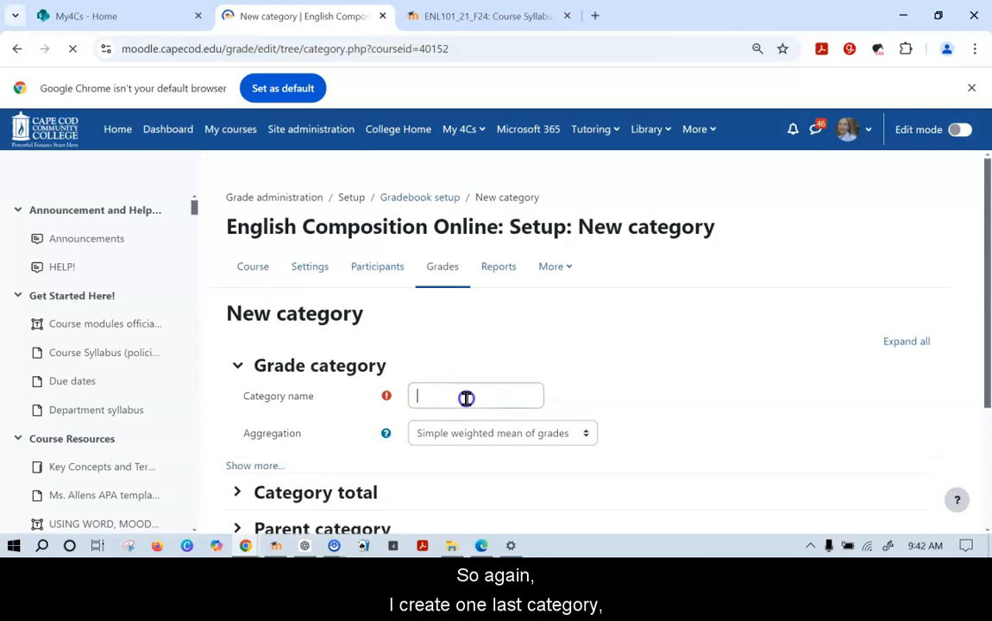
{"action": "type", "text": "No wei"}
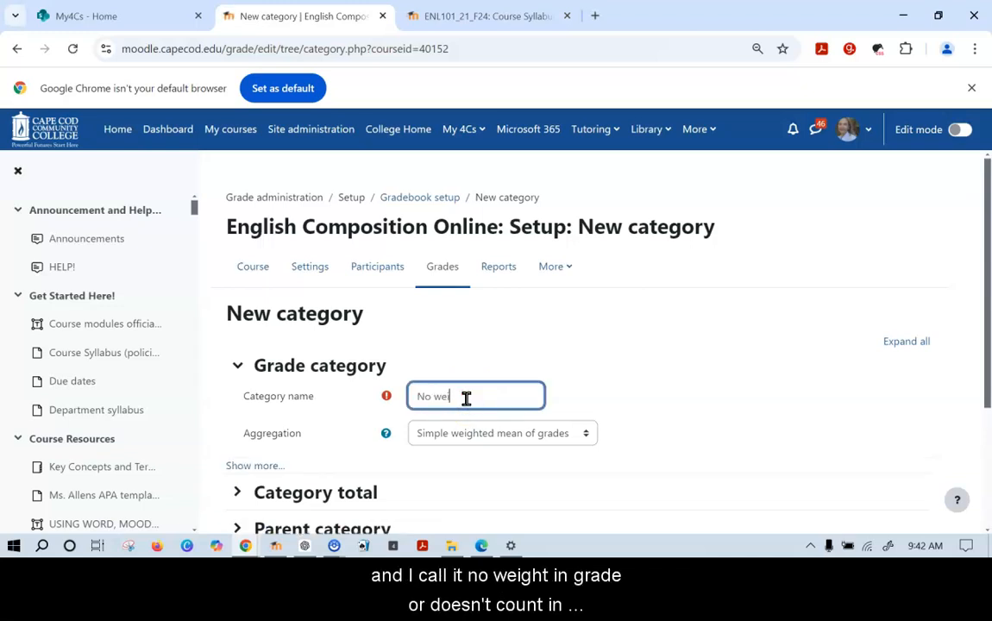
{"action": "type", "text": "ght in"}
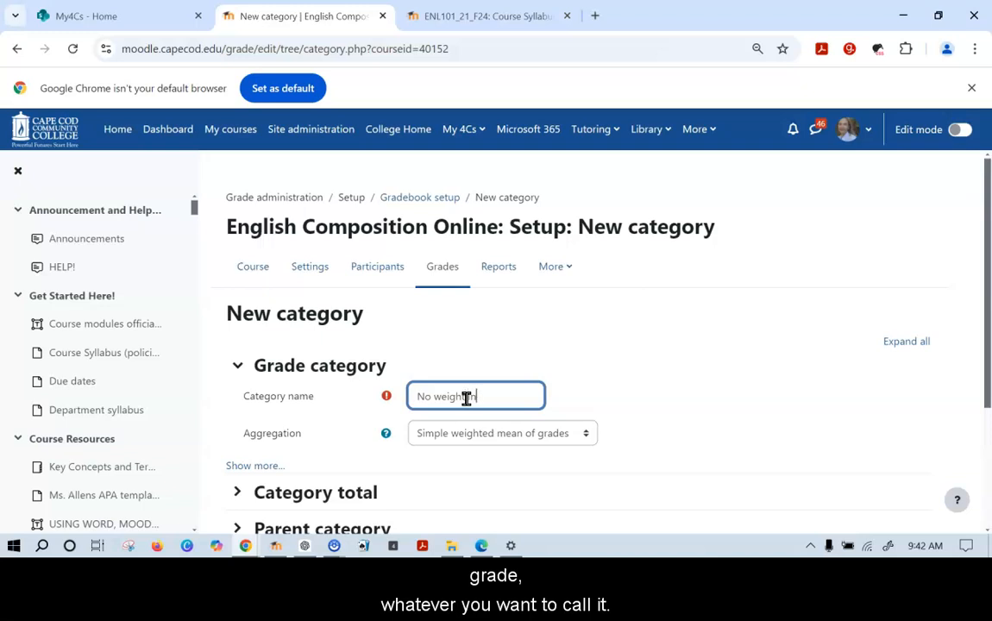
{"action": "type", "text": " grade"}
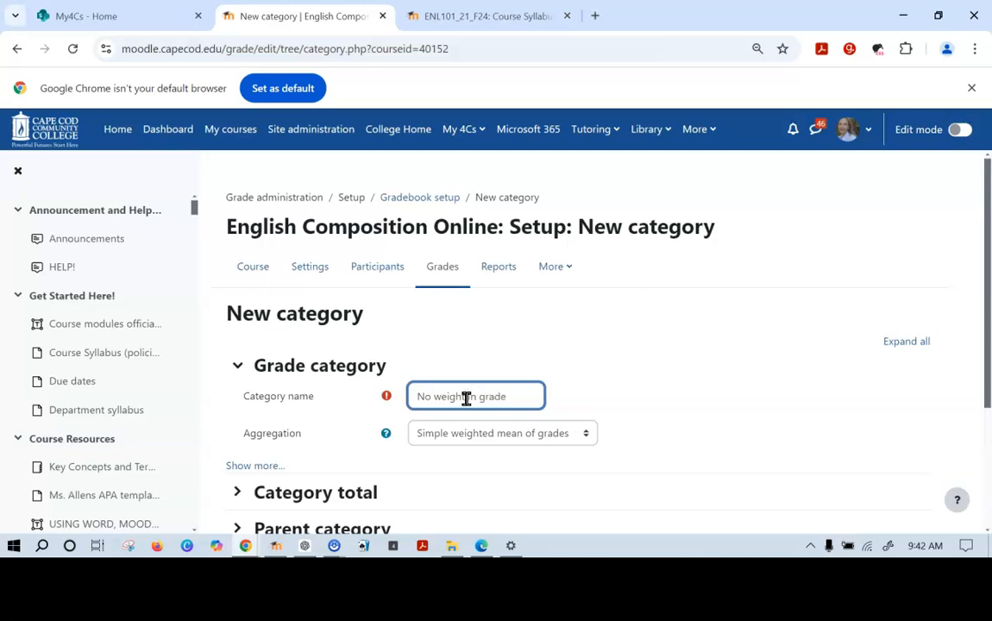
{"action": "scroll", "coordinate": [466, 398], "scroll_direction": "down", "scroll_amount": 3}
{"action": "left_click", "coordinate": [449, 384]}
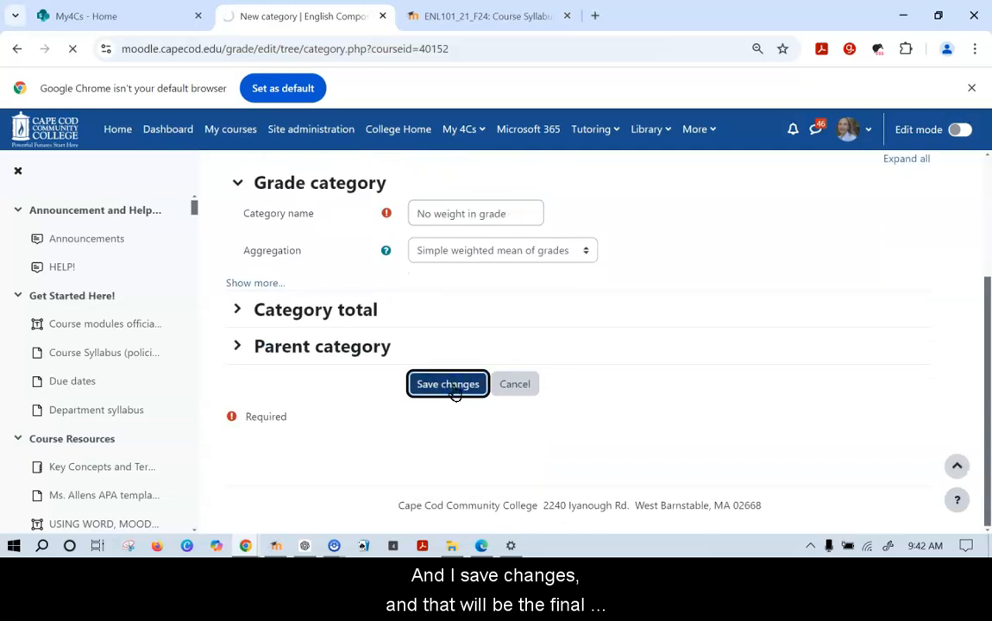
{"action": "left_click", "coordinate": [560, 367]}
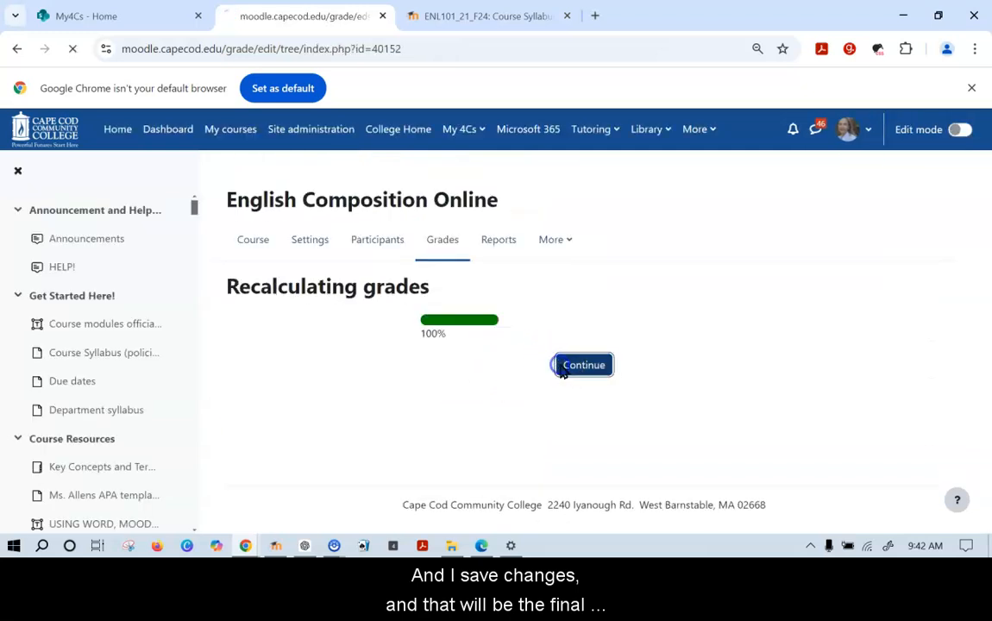
Scroll to the bottom of Gradebook setup to confirm 'No weight in grade' sits just before Course Grade
{"action": "scroll", "coordinate": [560, 370], "scroll_direction": "down", "scroll_amount": 10}
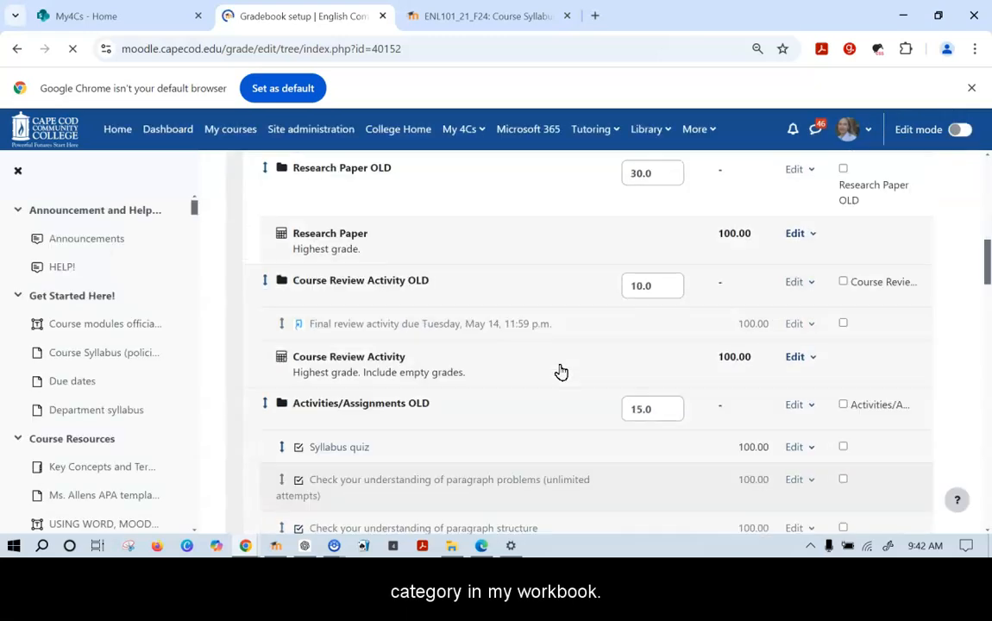
{"action": "scroll", "coordinate": [561, 371], "scroll_direction": "down", "scroll_amount": 15}
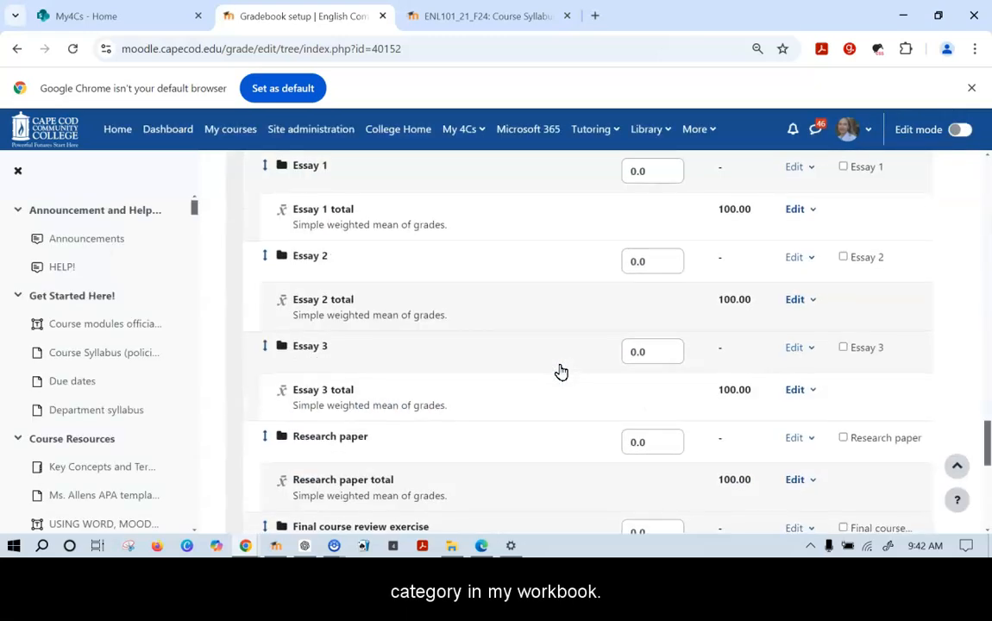
{"action": "scroll", "coordinate": [561, 371], "scroll_direction": "down", "scroll_amount": 10}
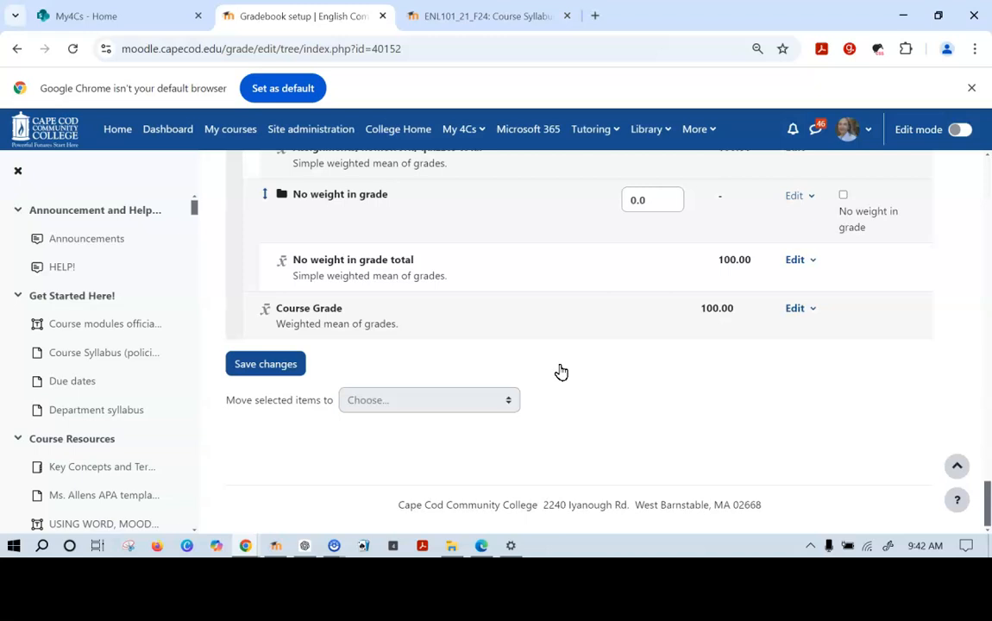